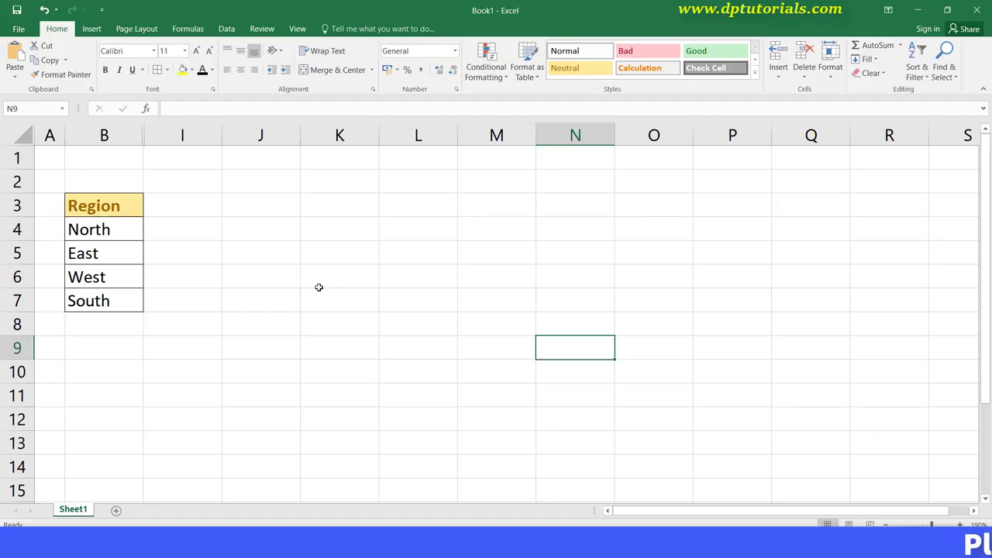
Empty Region cells B4:B7 of North, East, West and South
left_click(318, 277)
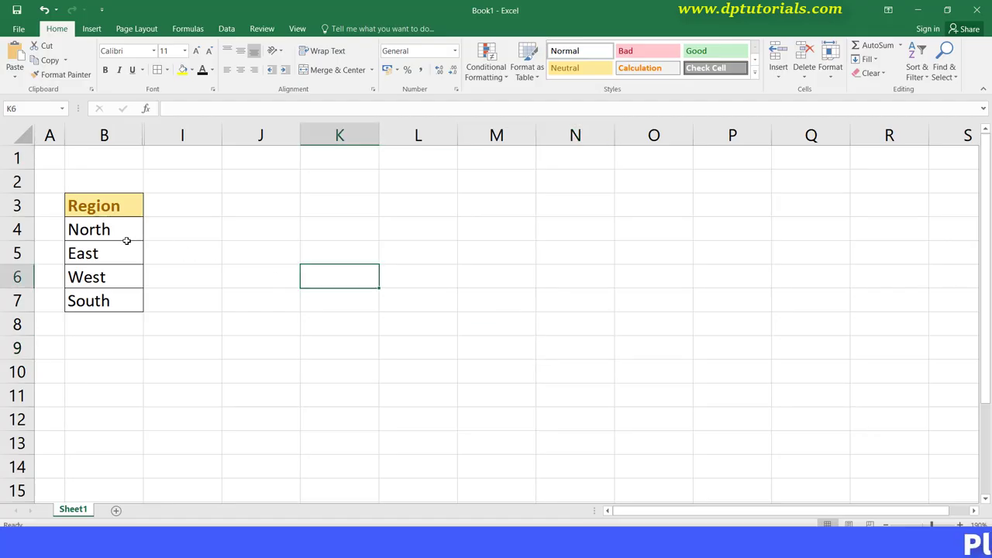
left_click(108, 230)
left_click_drag(110, 230, 114, 293)
key("Delete")
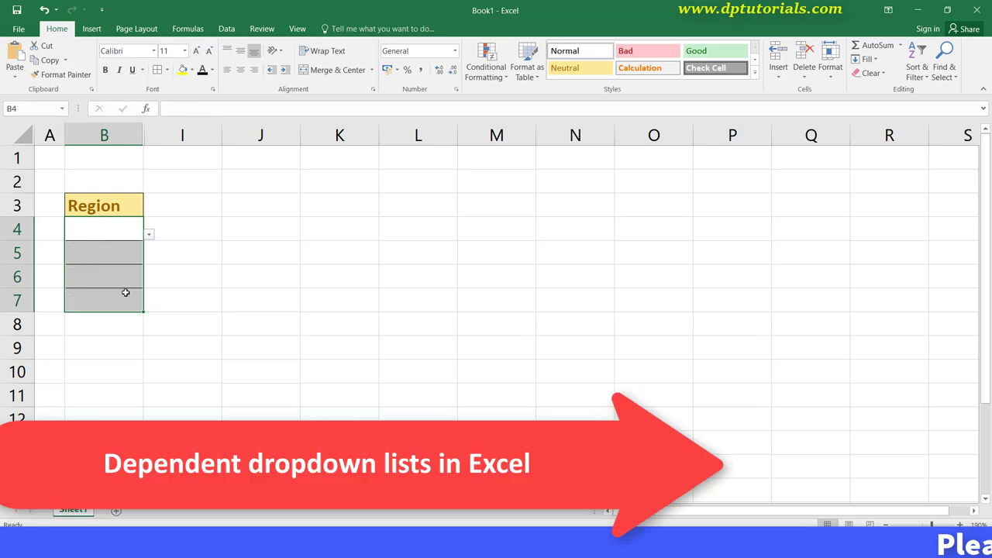
left_click(167, 296)
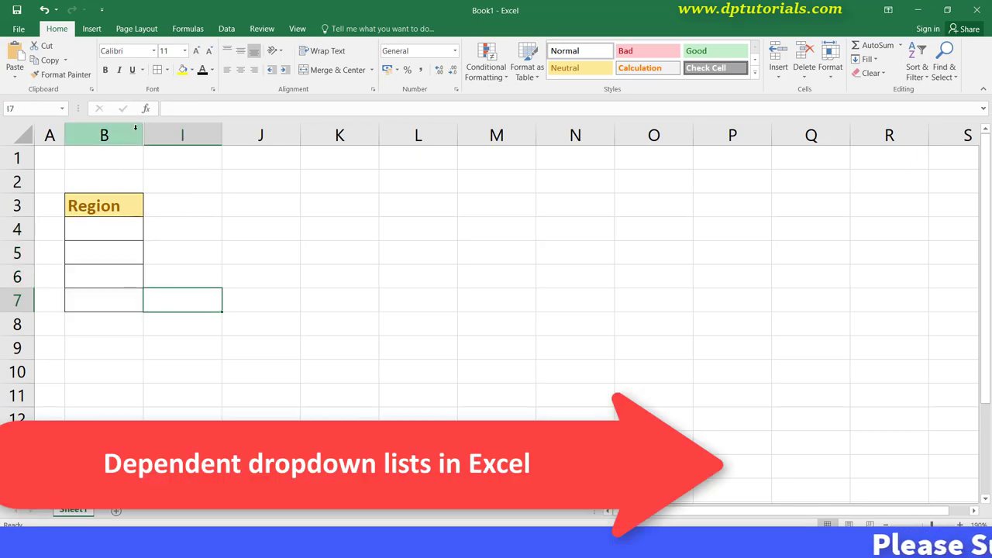
left_click(124, 230)
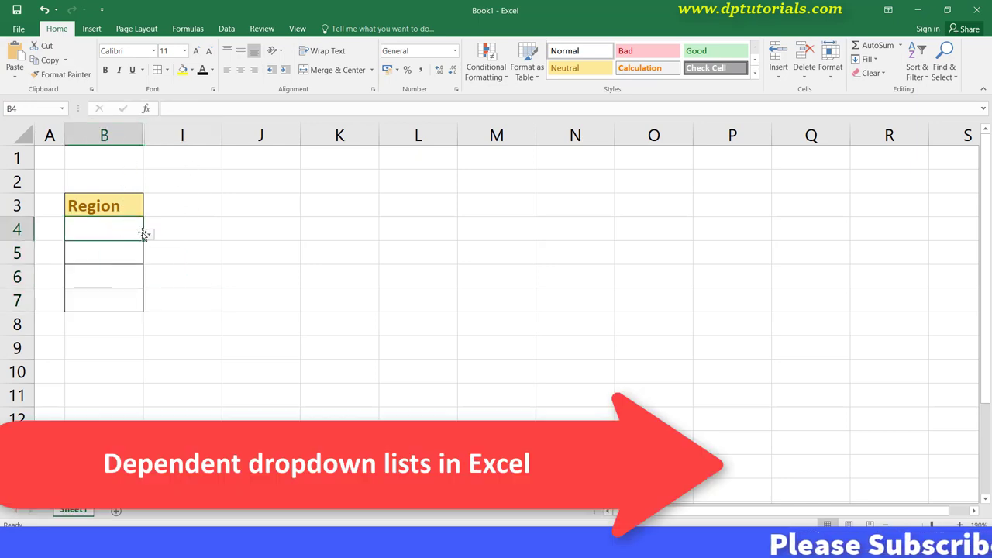
left_click(232, 228)
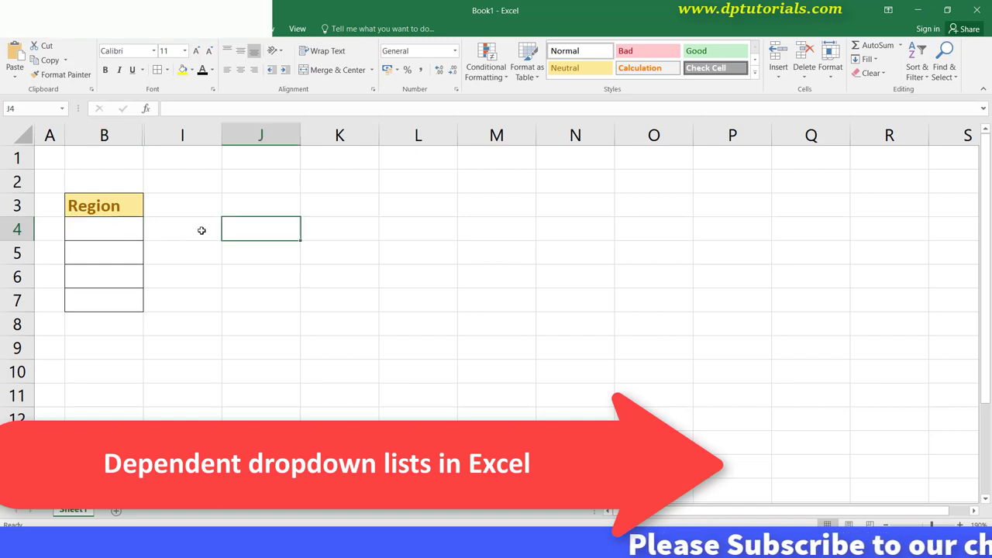
left_click(227, 29)
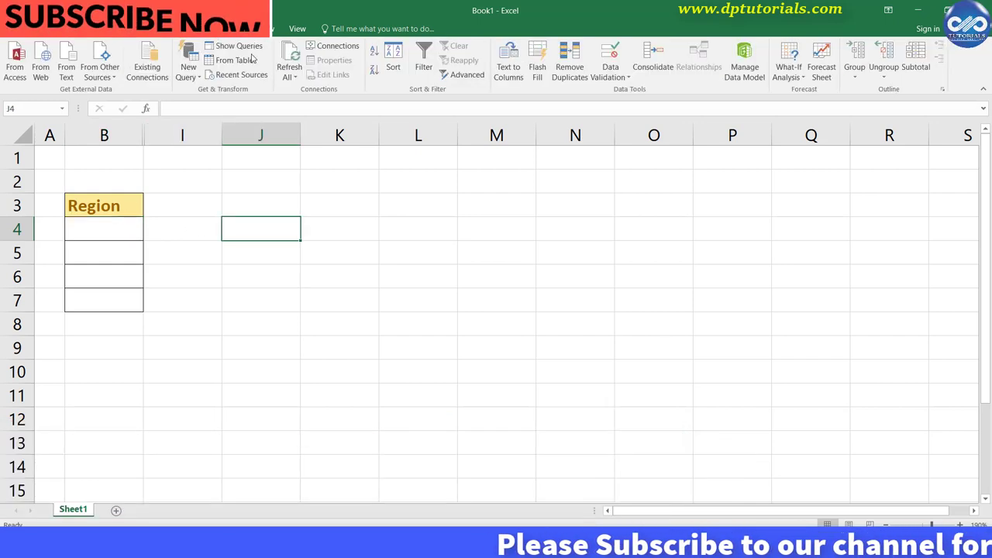
Apply List validation with source =$Q$1:$R$6 and open B4's dropdown
left_click(611, 75)
left_click(618, 93)
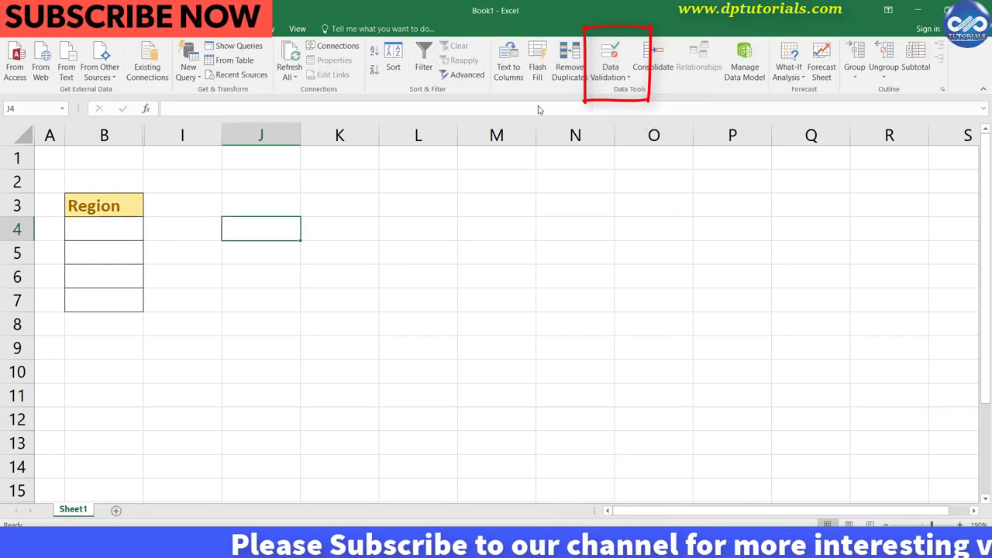
left_click(542, 285)
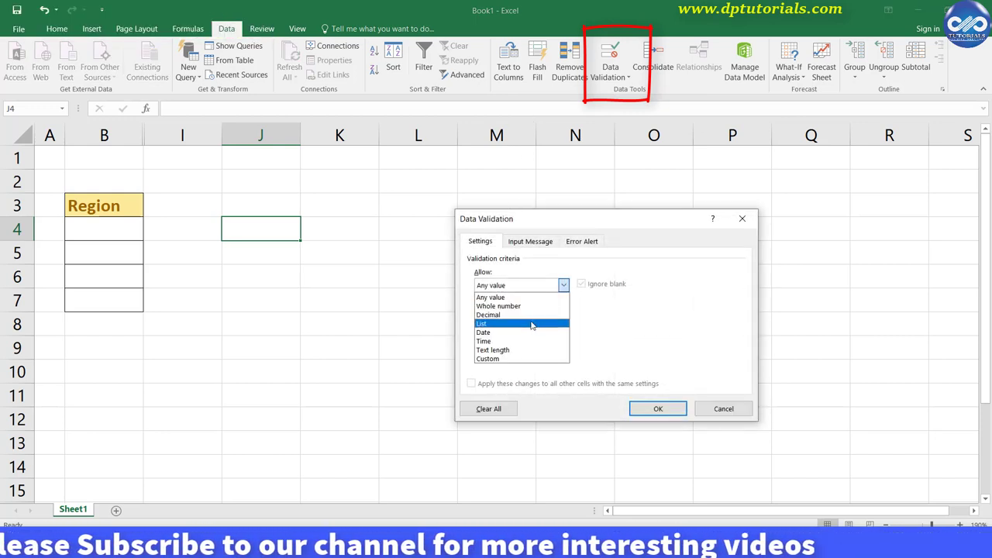
left_click(529, 323)
left_click(531, 339)
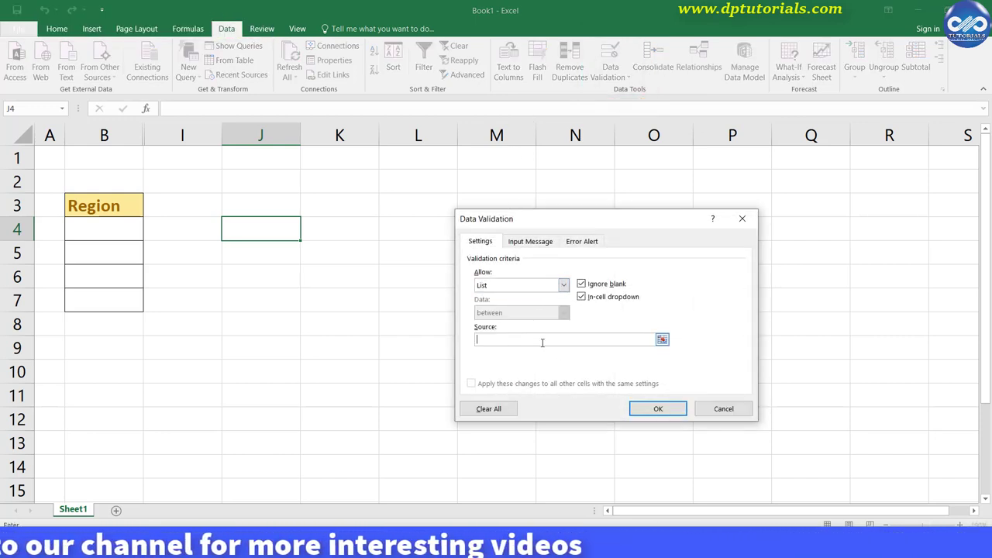
left_click(662, 339)
left_click_drag(837, 165, 892, 282)
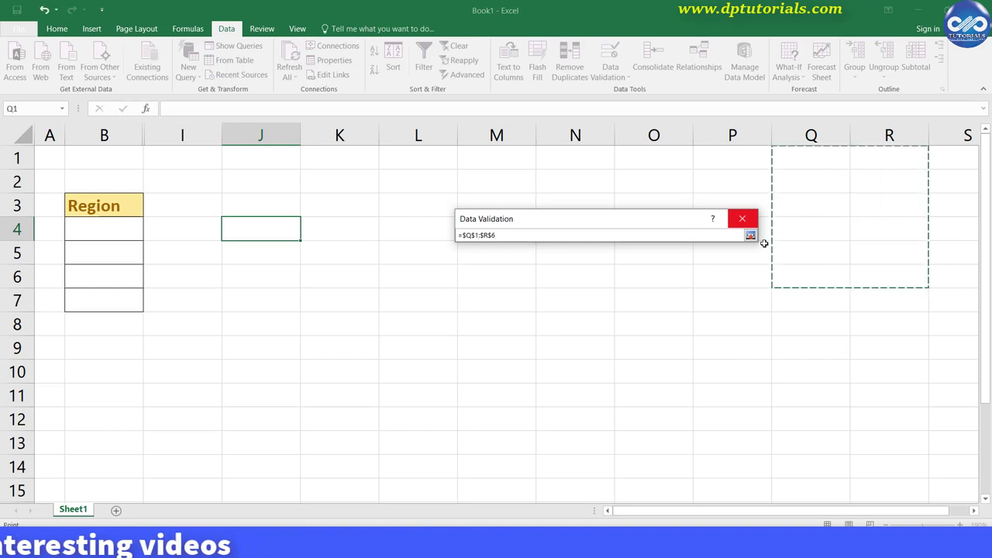
left_click(741, 221)
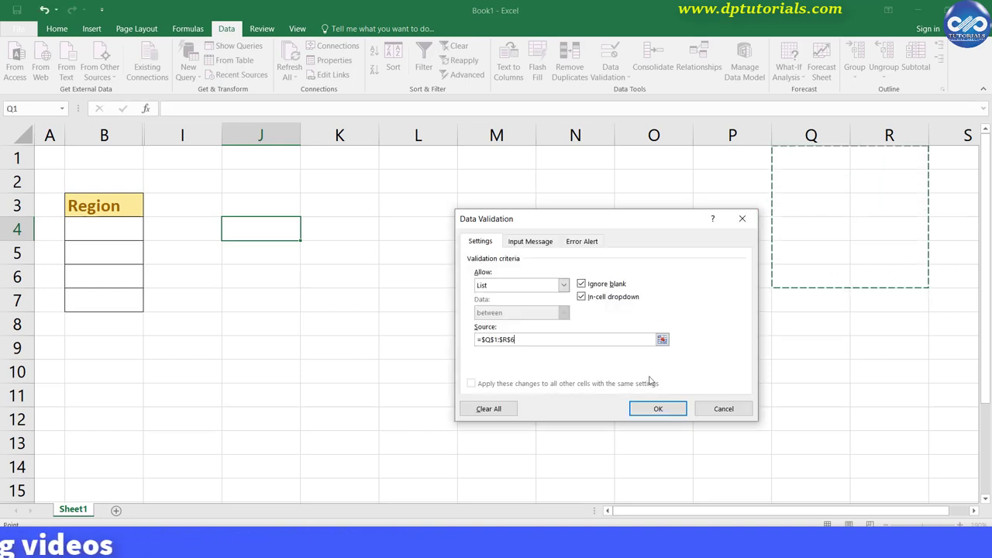
left_click(722, 409)
left_click(101, 229)
left_click(148, 233)
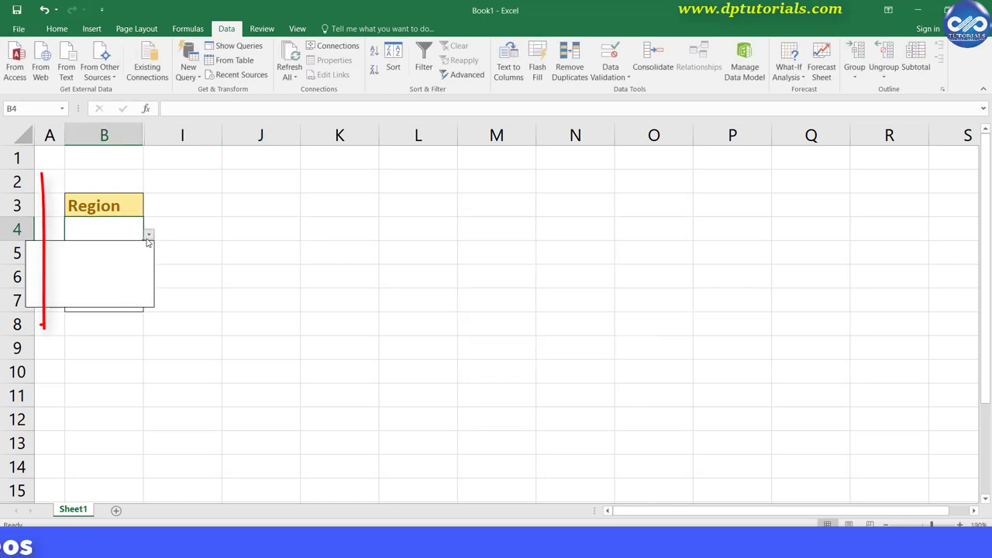
Type East into B5 and pick West and South from the B6 and B7 dropdowns
key("Escape")
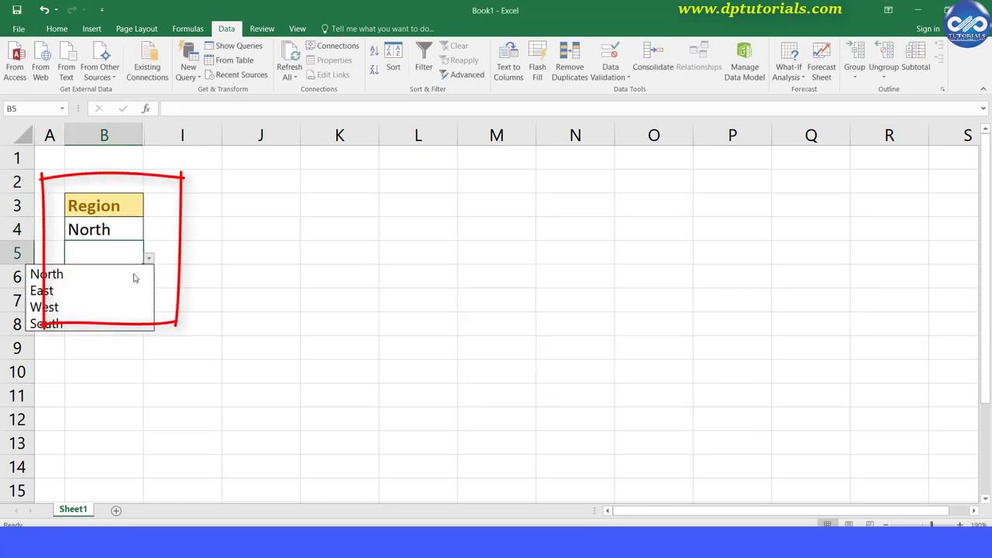
type("East")
key("Return")
left_click(148, 281)
left_click(128, 331)
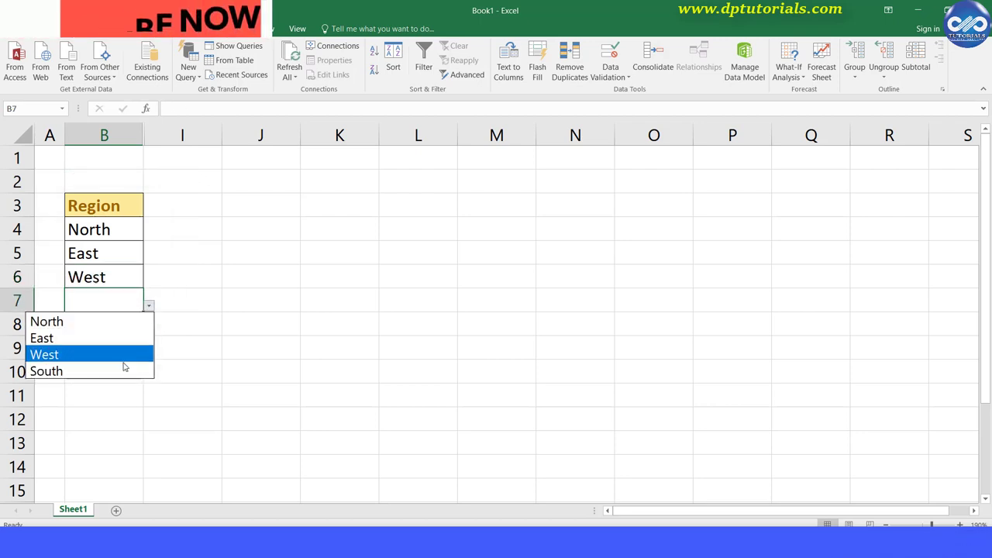
left_click(131, 374)
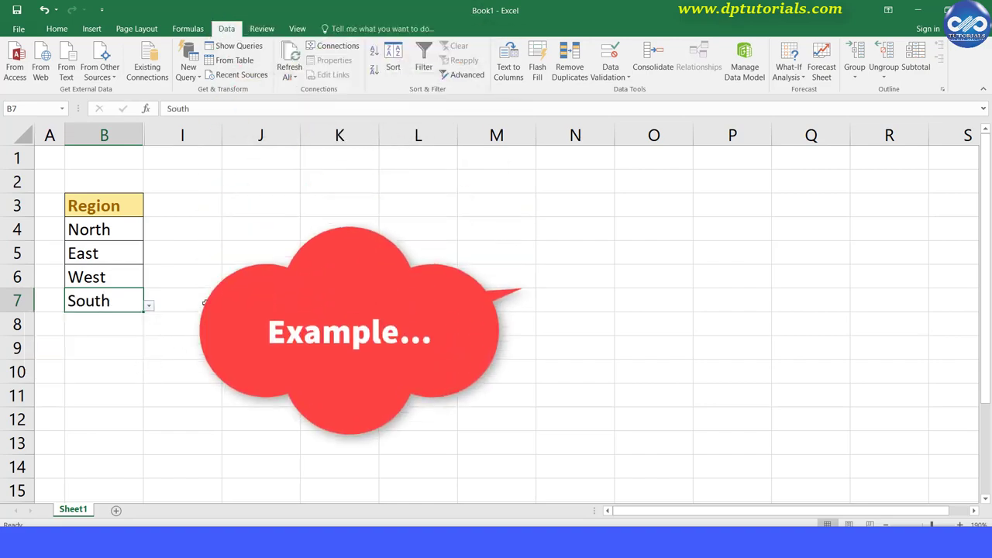
left_click(180, 277)
Keep North in B4 and preview C4's list of North states
left_click(159, 137)
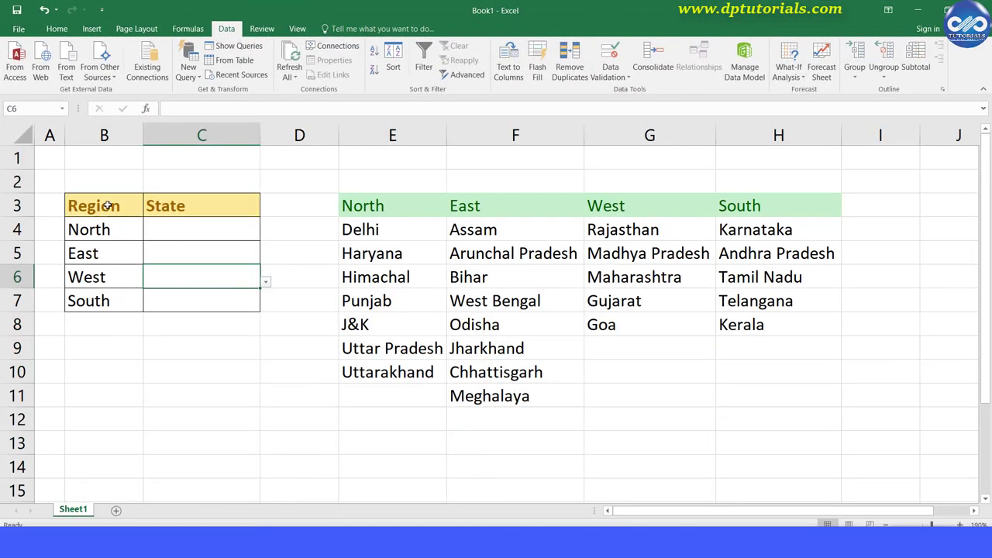
left_click_drag(107, 206, 112, 304)
left_click(107, 372)
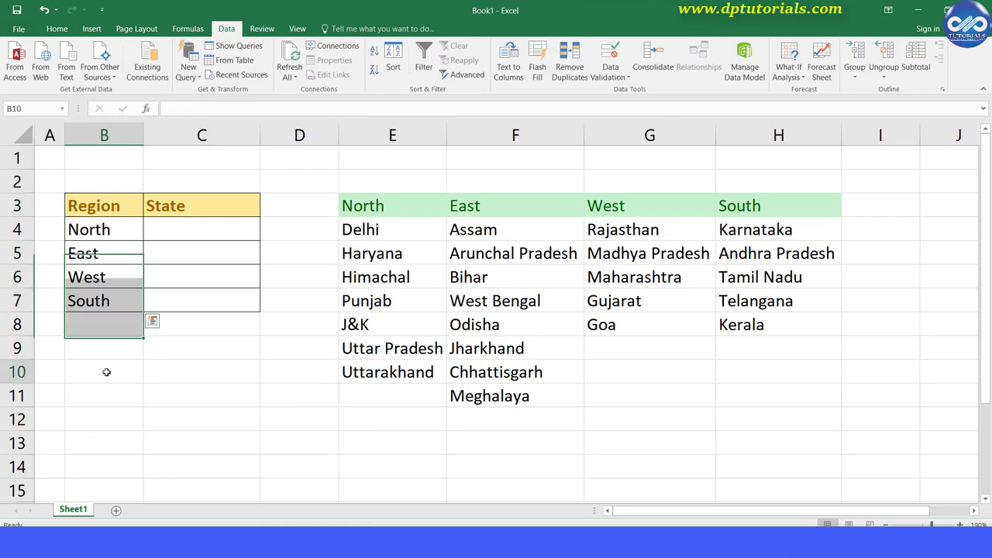
left_click(195, 226)
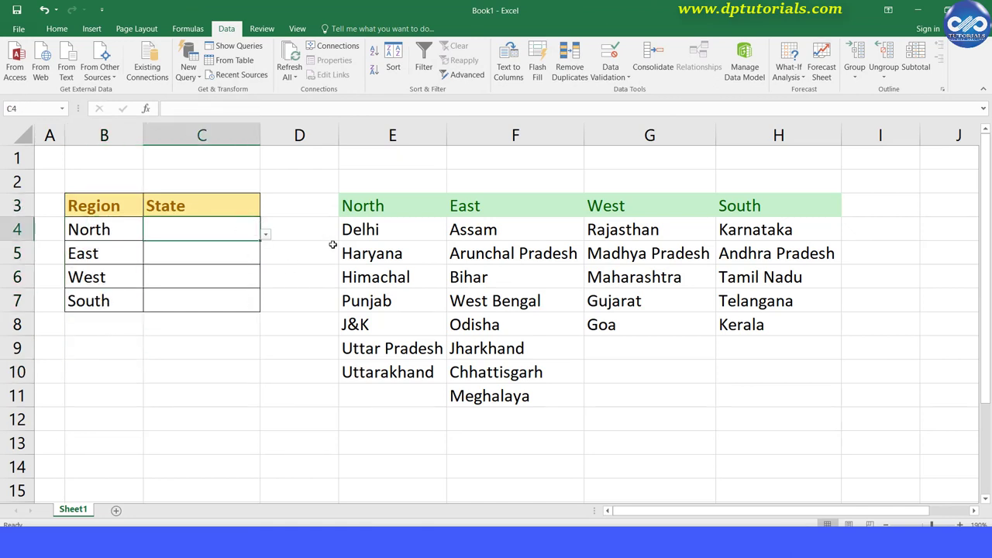
left_click(125, 231)
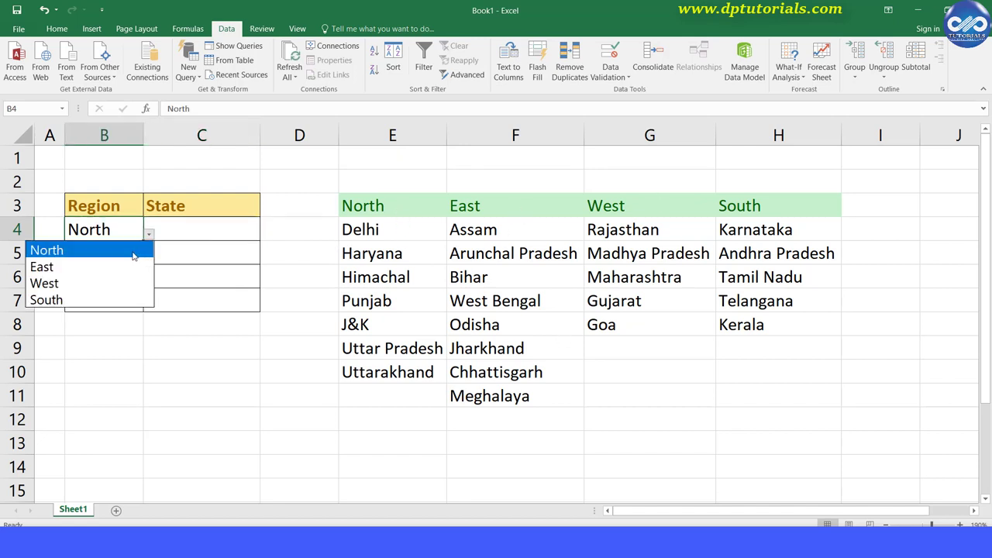
left_click(131, 255)
left_click_drag(125, 254, 131, 298)
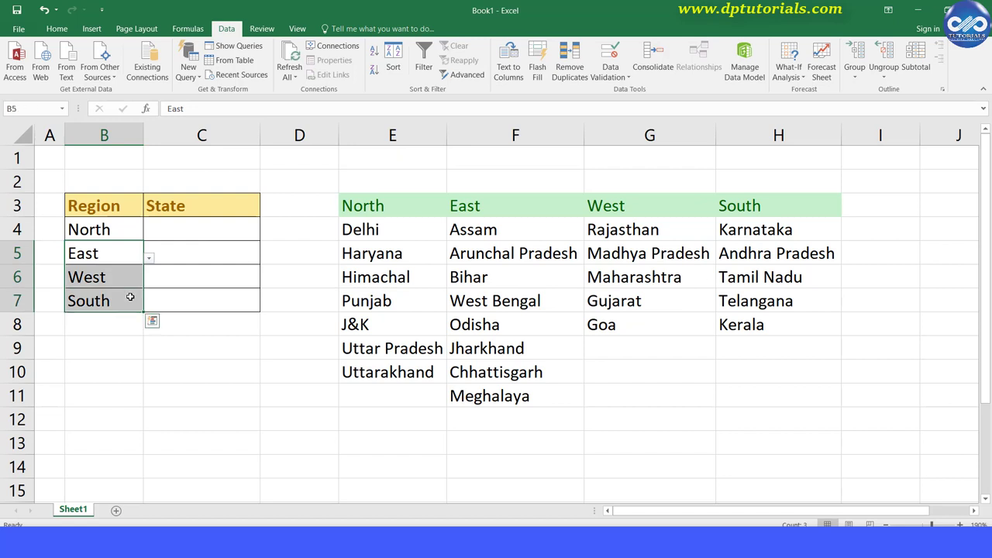
left_click(151, 229)
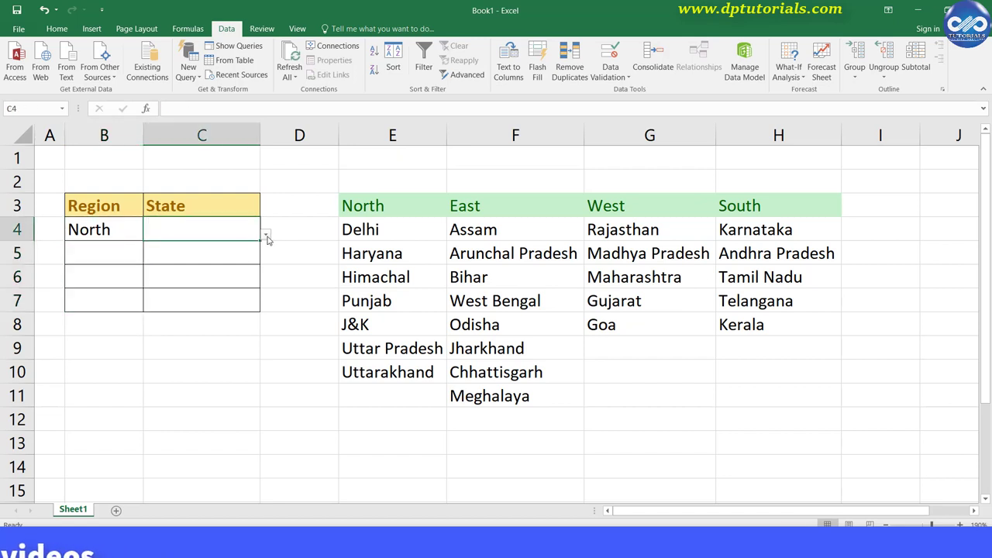
left_click(266, 236)
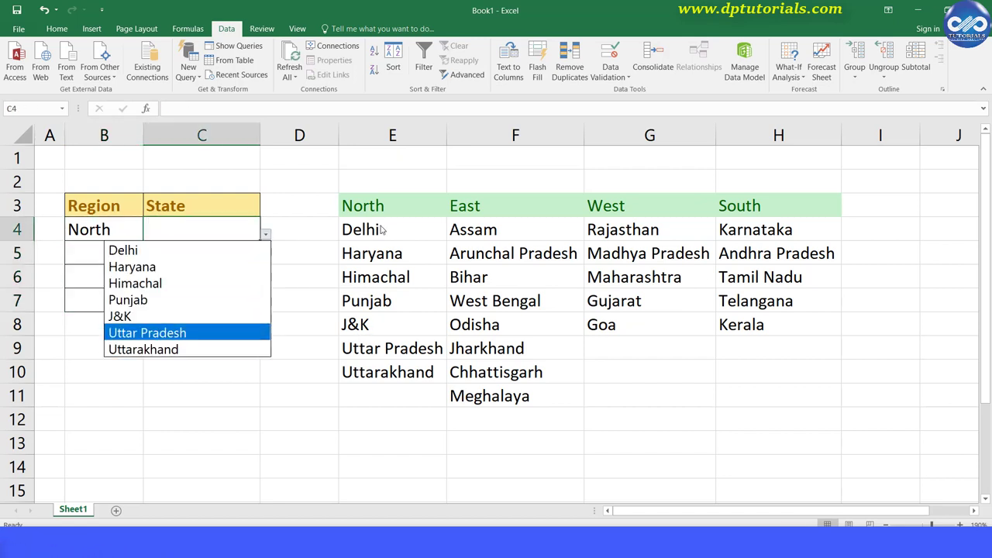
key("Escape")
Set B5 to East and B6 to West, previewing each row's state list
left_click(125, 253)
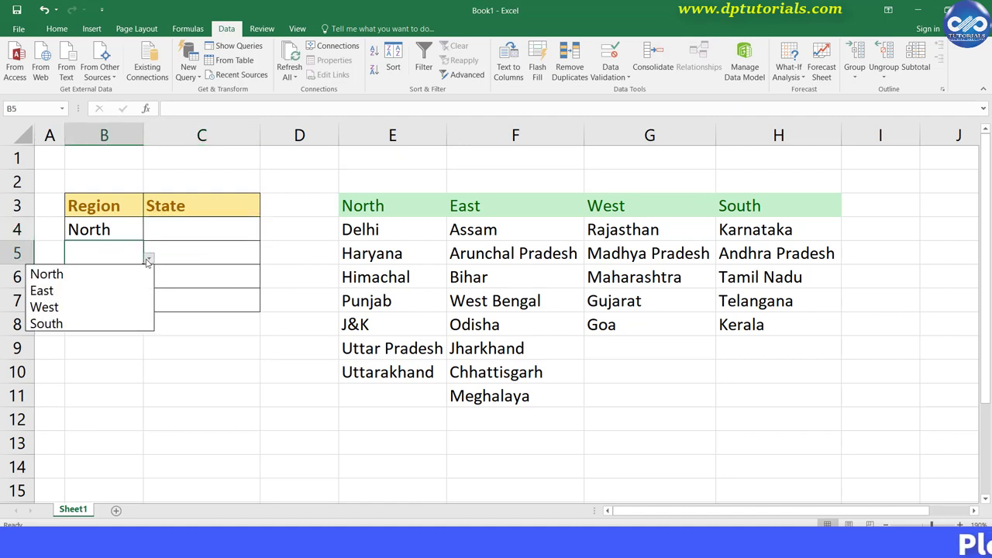
left_click(135, 290)
left_click(233, 257)
left_click(265, 259)
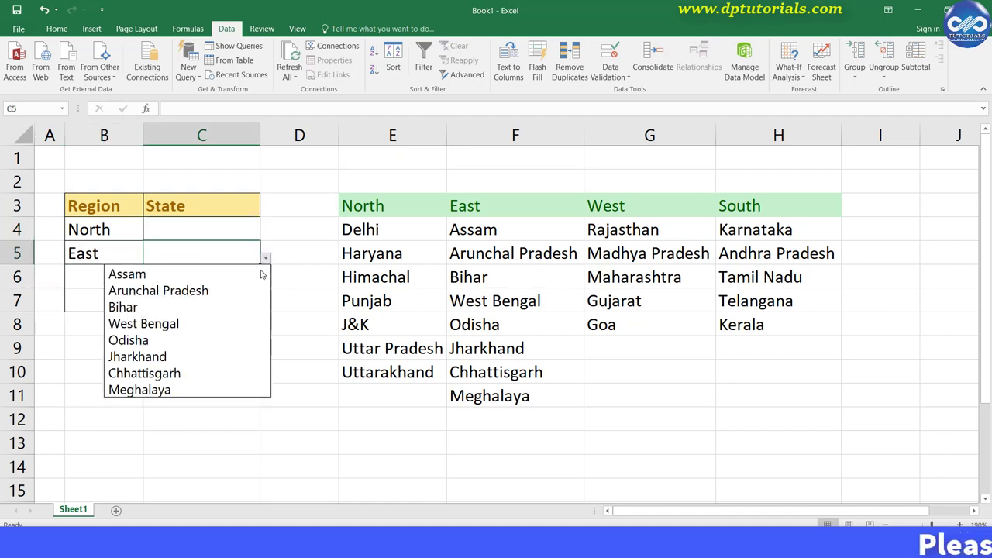
key("Escape")
left_click(141, 281)
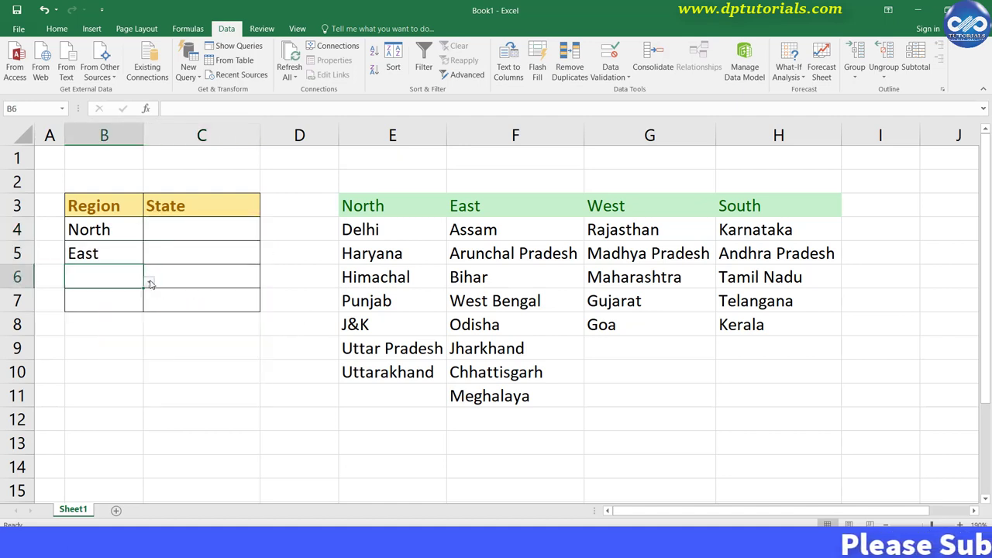
left_click(137, 331)
left_click(225, 277)
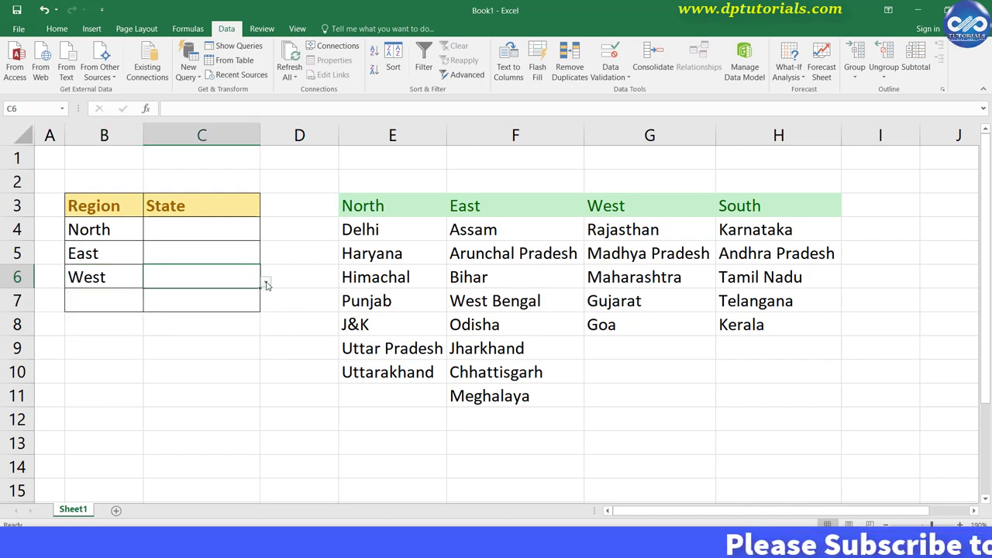
left_click(265, 281)
key("Escape")
Set B7 to South and preview C7's southern states without choosing one
left_click(124, 303)
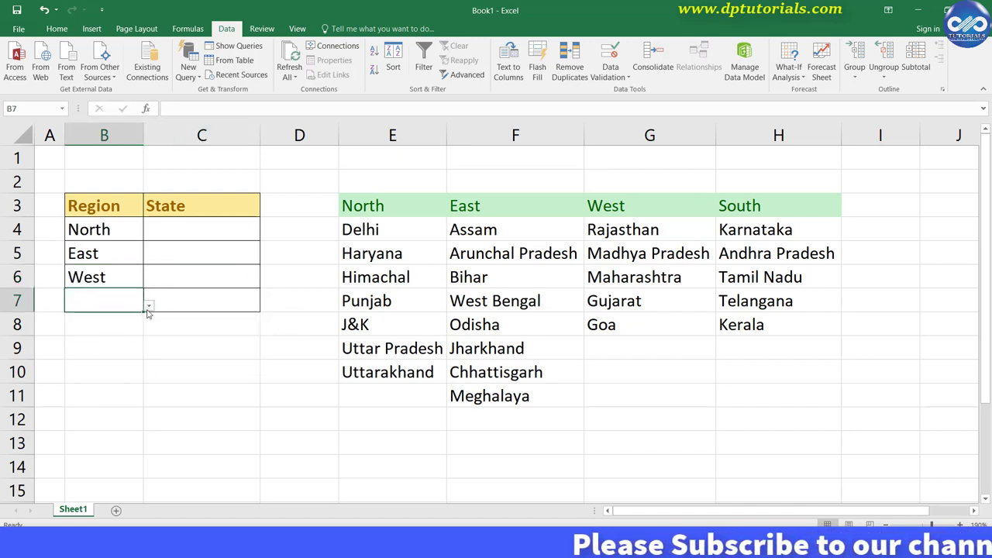
left_click(148, 306)
left_click(123, 370)
left_click(221, 302)
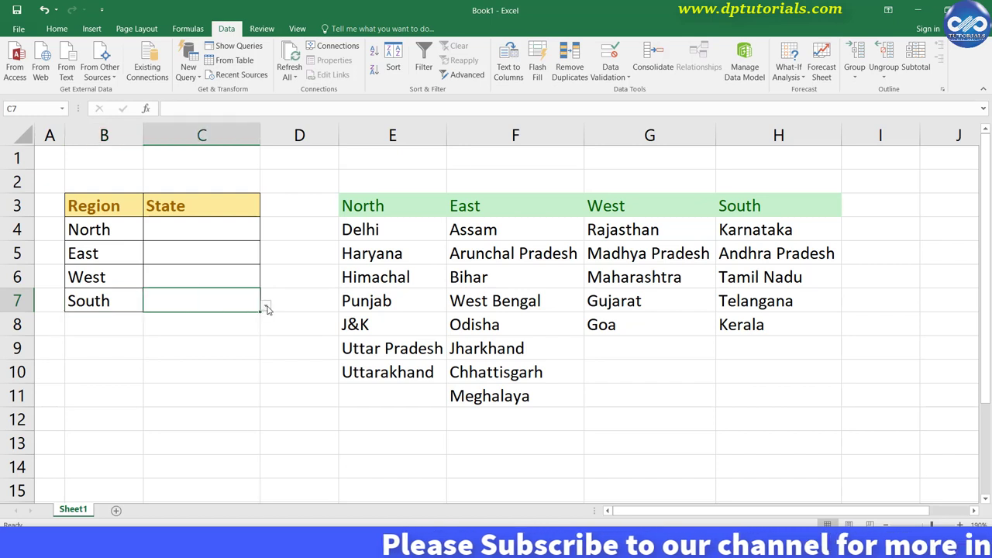
left_click(265, 306)
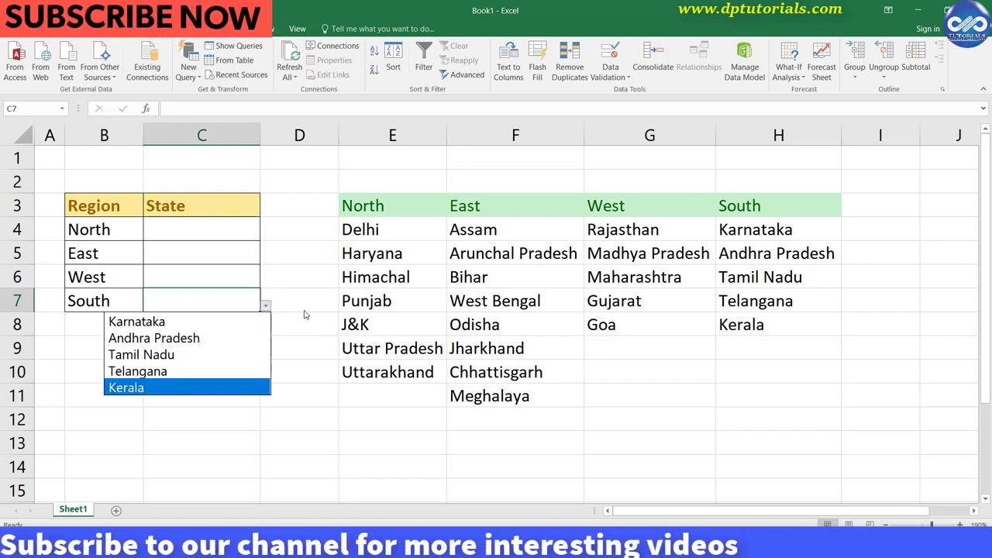
key("Escape")
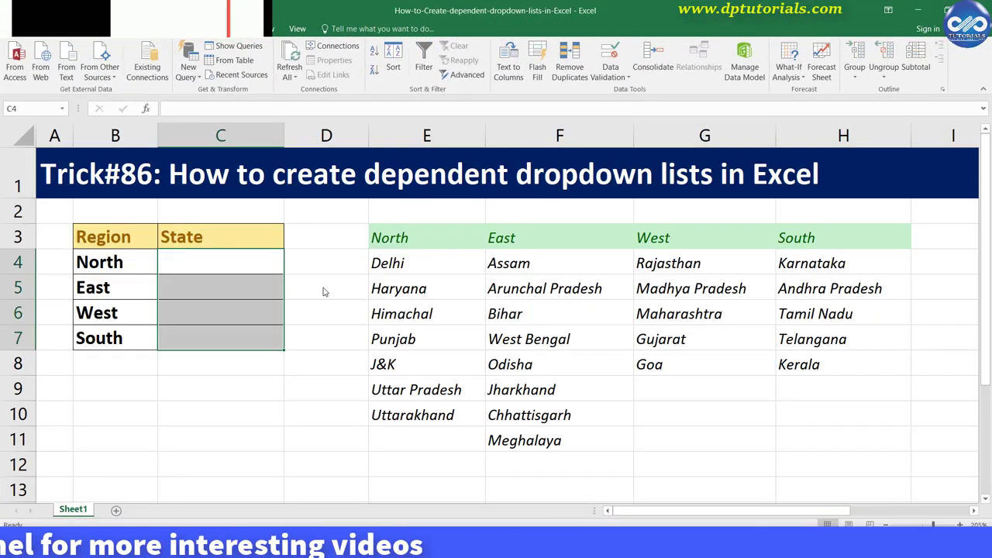
Review the region and state lists in E3:H11, then open Name Manager on the Formulas tab
left_click(324, 288)
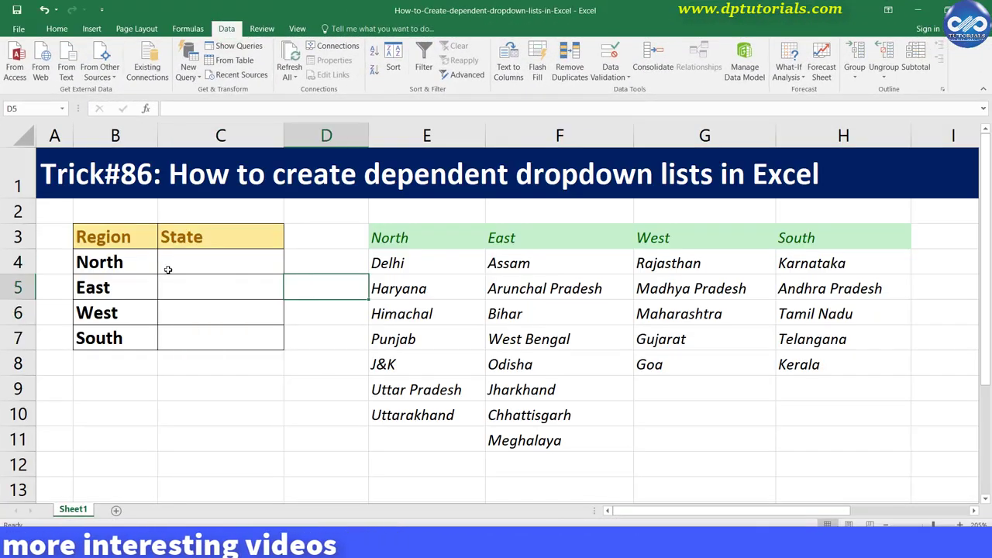
left_click_drag(134, 262, 129, 326)
left_click(221, 312)
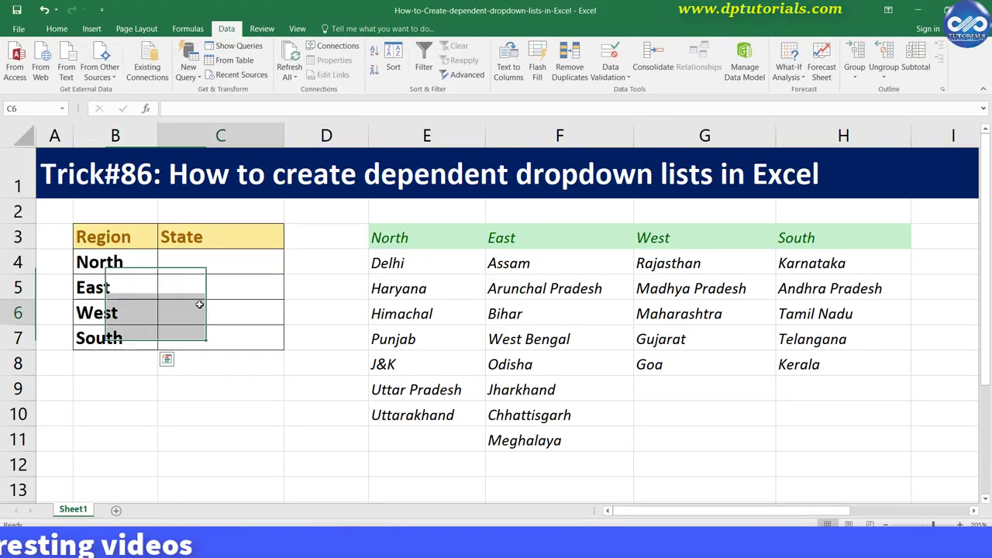
left_click_drag(375, 263, 410, 417)
left_click_drag(527, 265, 543, 440)
left_click_drag(436, 237, 789, 441)
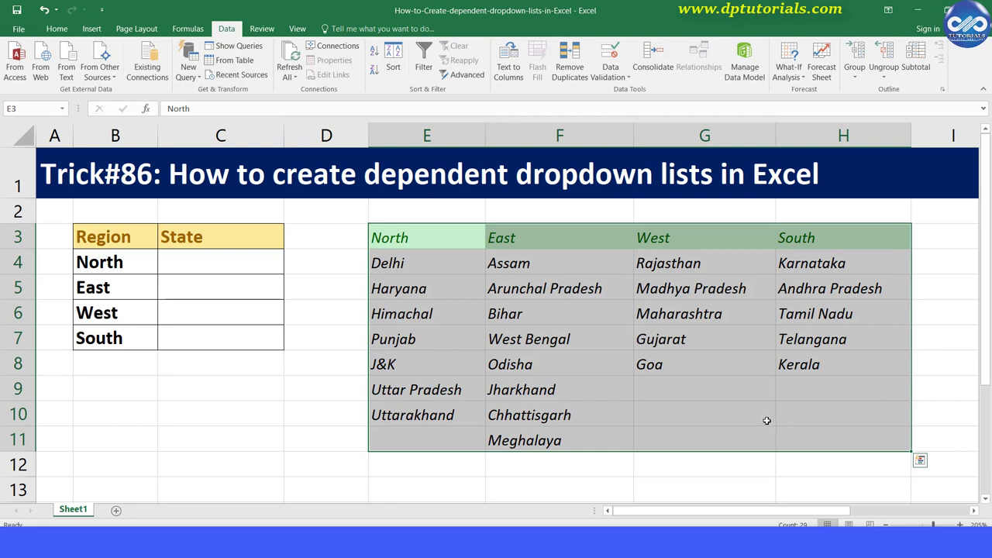
left_click(727, 404)
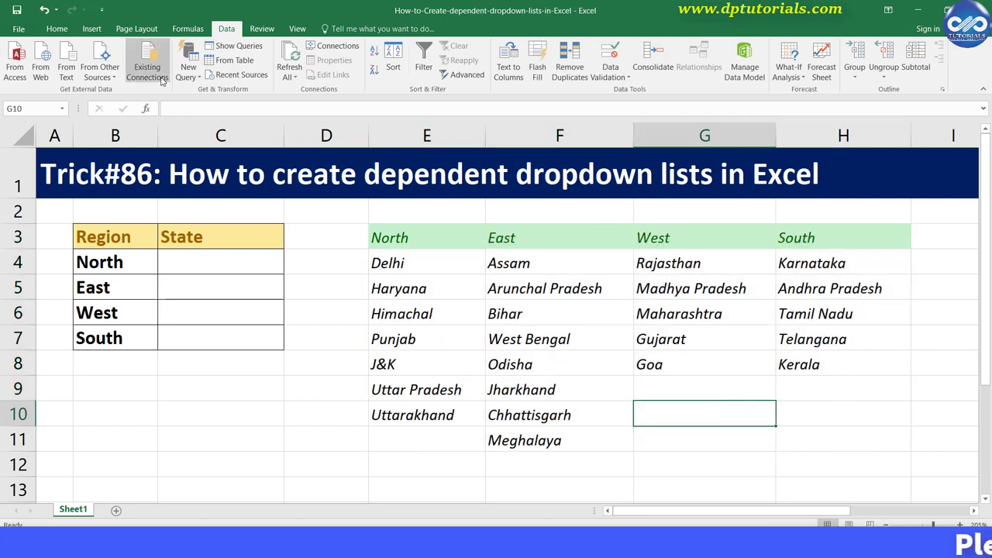
left_click(186, 31)
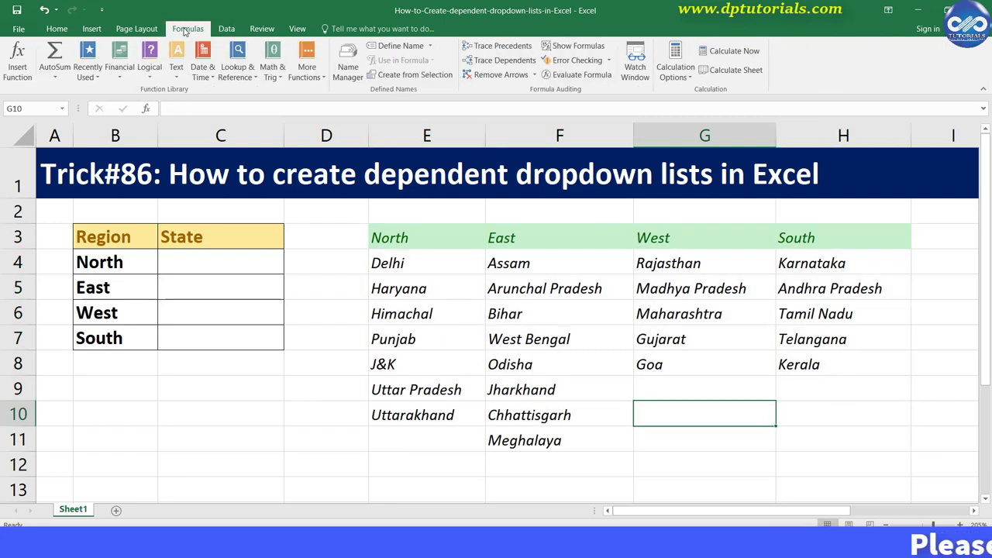
left_click(350, 56)
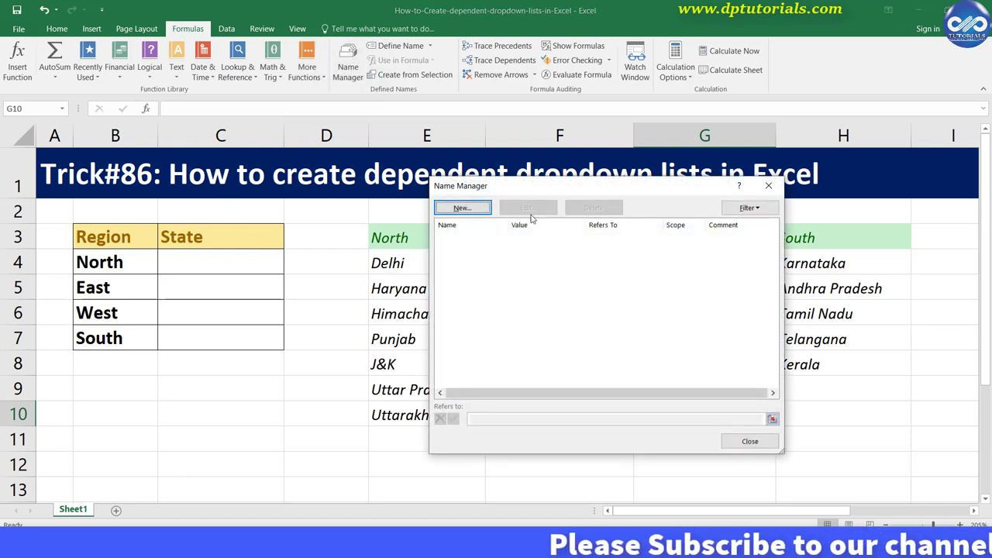
Define the name Region referring to the headers E3:H3
left_click_drag(527, 186, 523, 279)
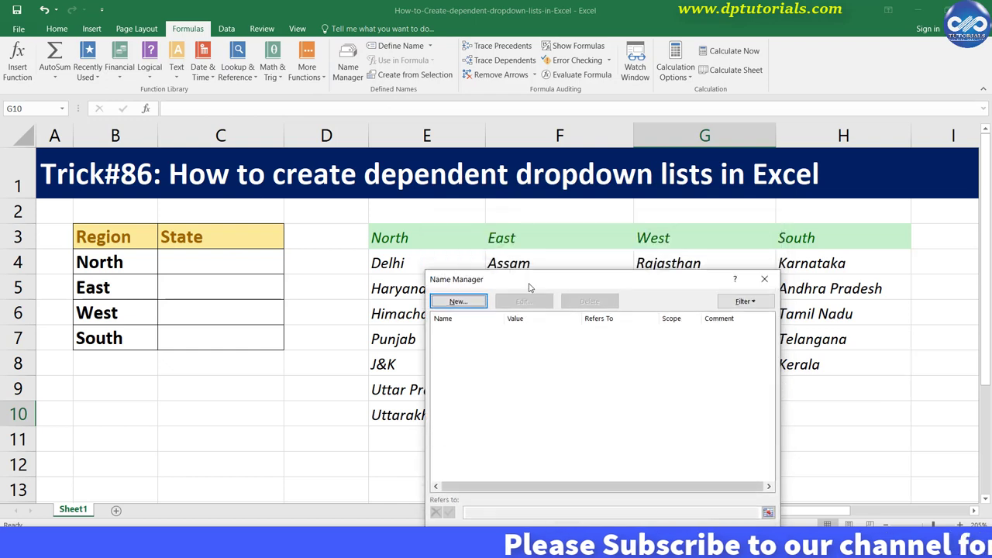
left_click(458, 302)
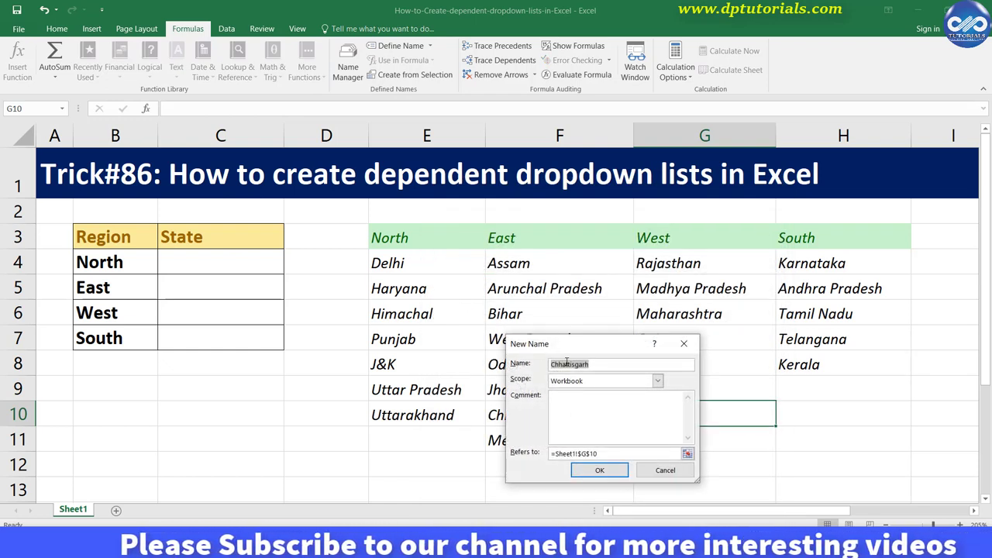
type("Region")
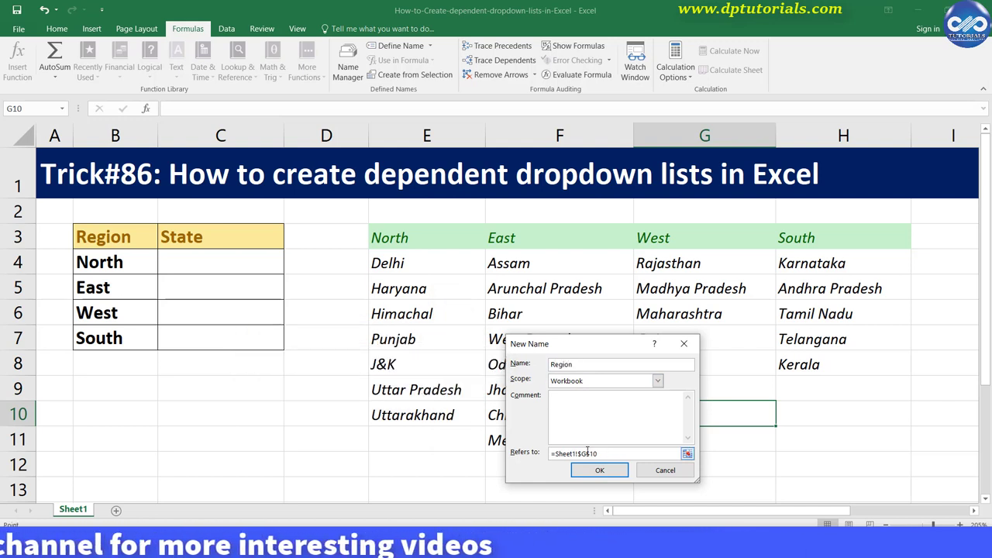
left_click_drag(596, 454, 550, 454)
key("Delete")
left_click_drag(387, 238, 809, 238)
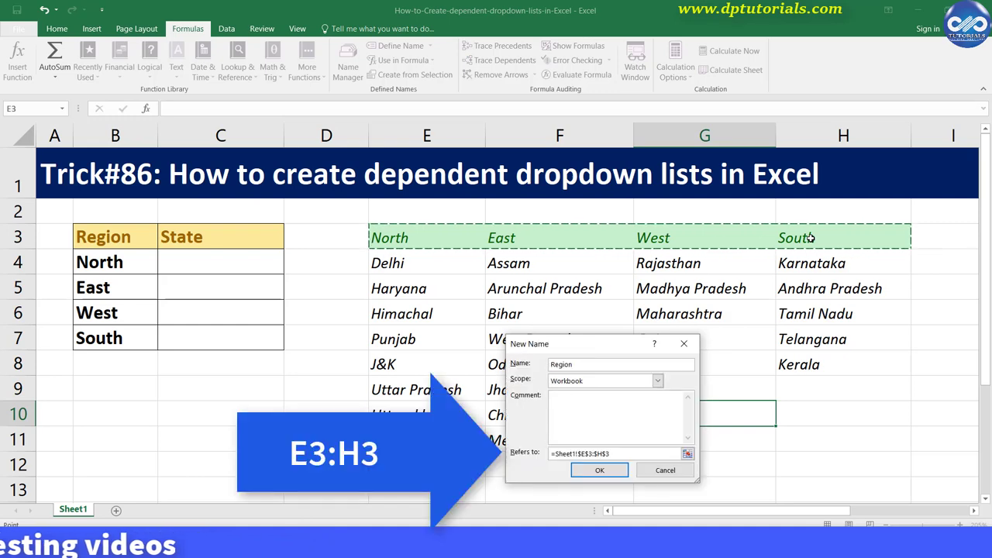
left_click(599, 469)
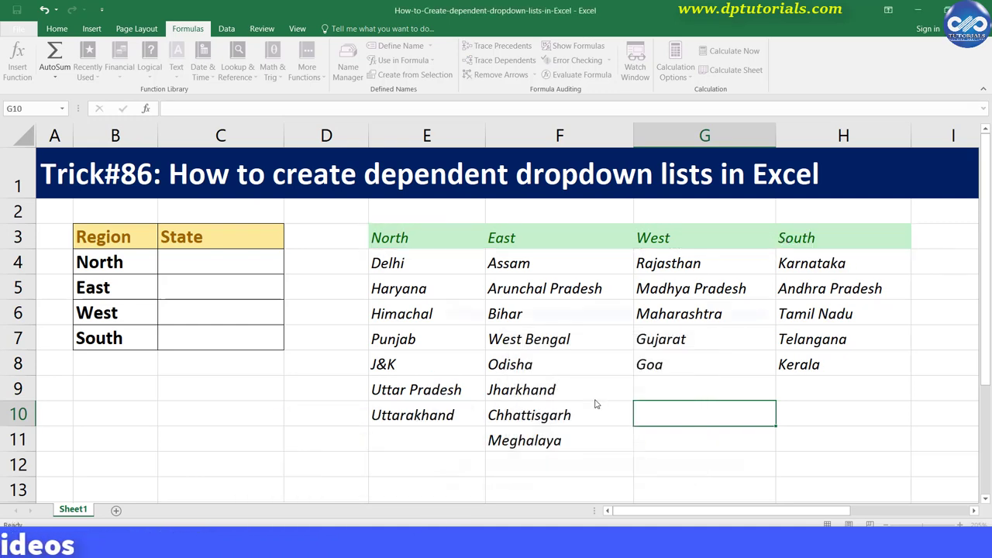
key("ctrl+F3")
Define names North for E4:E10 and East for F4:F11
left_click(458, 282)
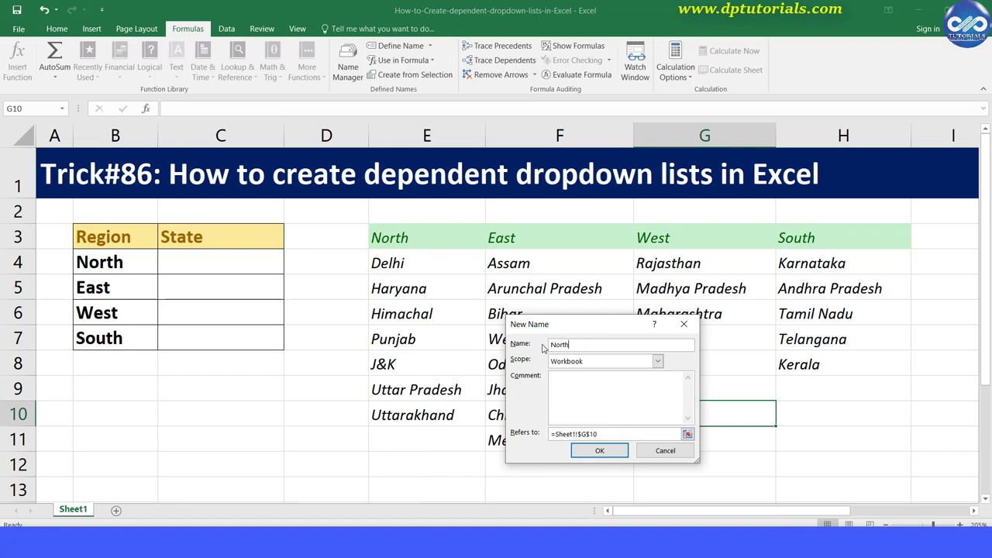
left_click_drag(395, 263, 438, 353)
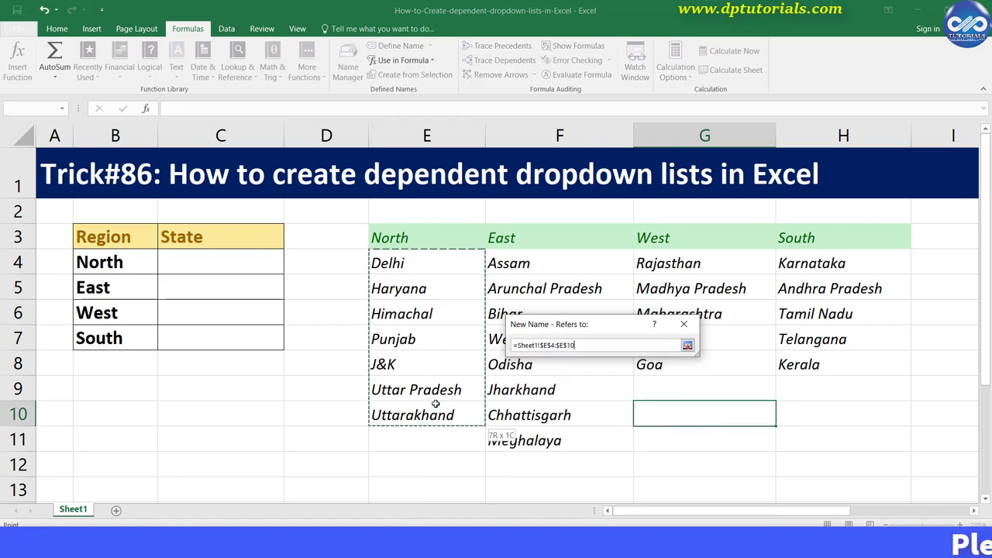
left_click_drag(435, 404, 435, 411)
left_click(598, 452)
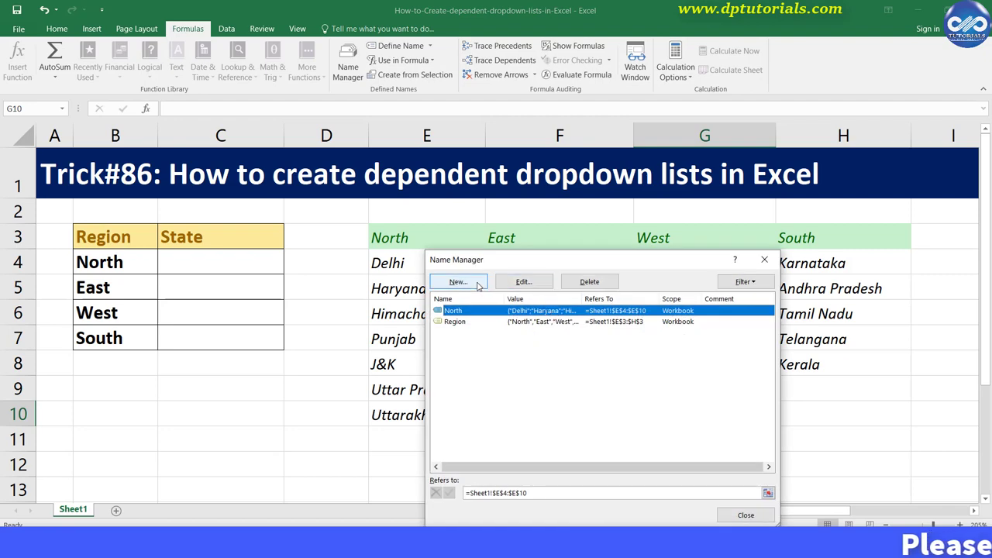
left_click(478, 284)
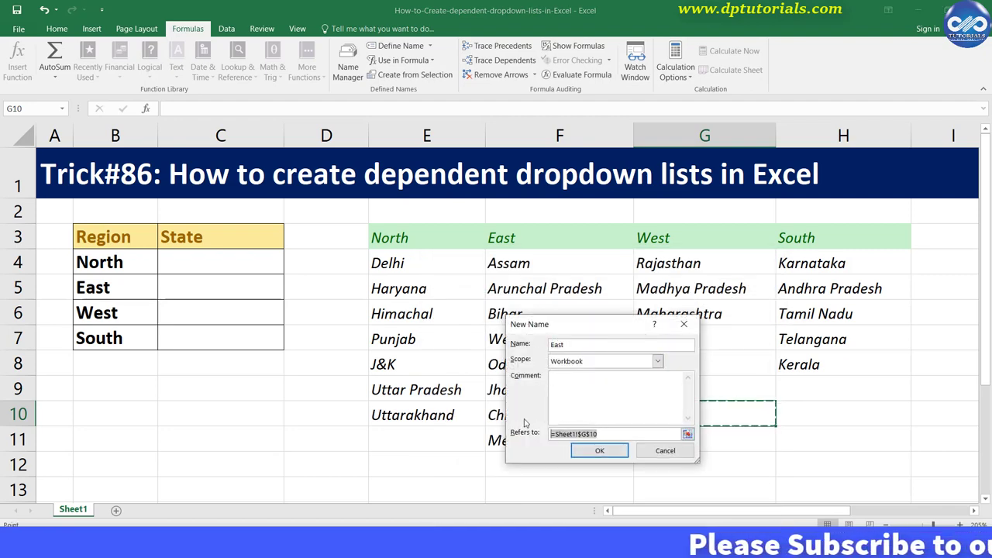
left_click_drag(504, 263, 506, 439)
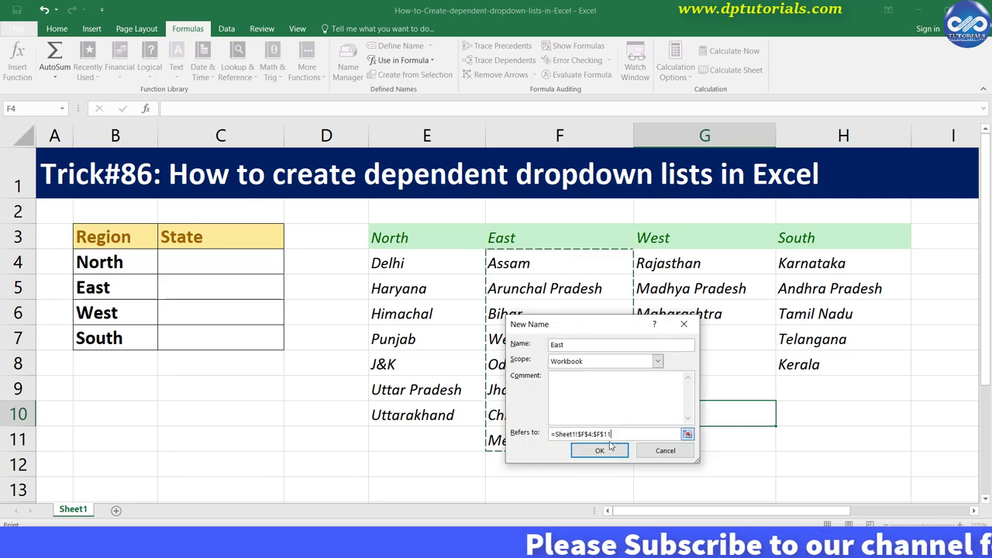
left_click(596, 451)
Define West as G4:G8 and South as H4:H8, then close Name Manager
left_click(478, 284)
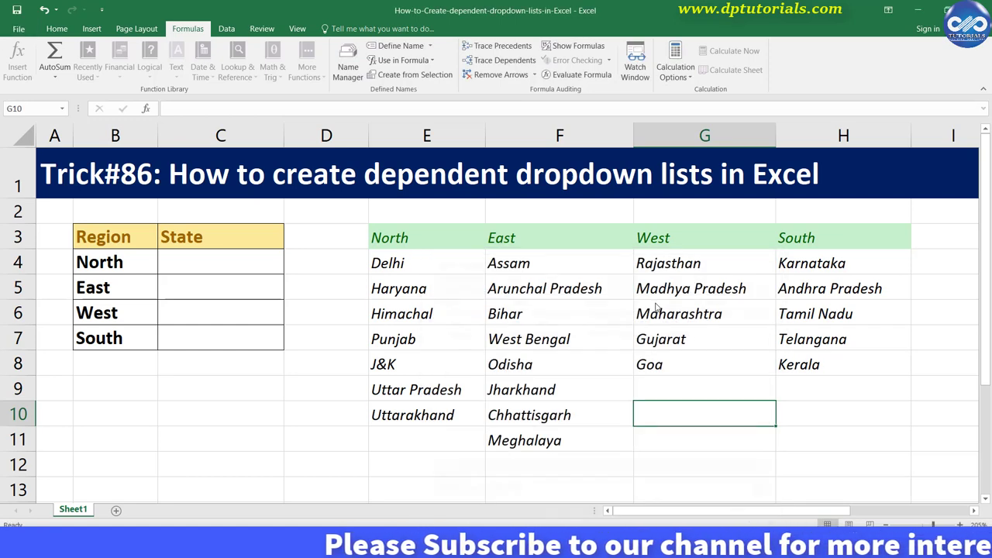
type("West")
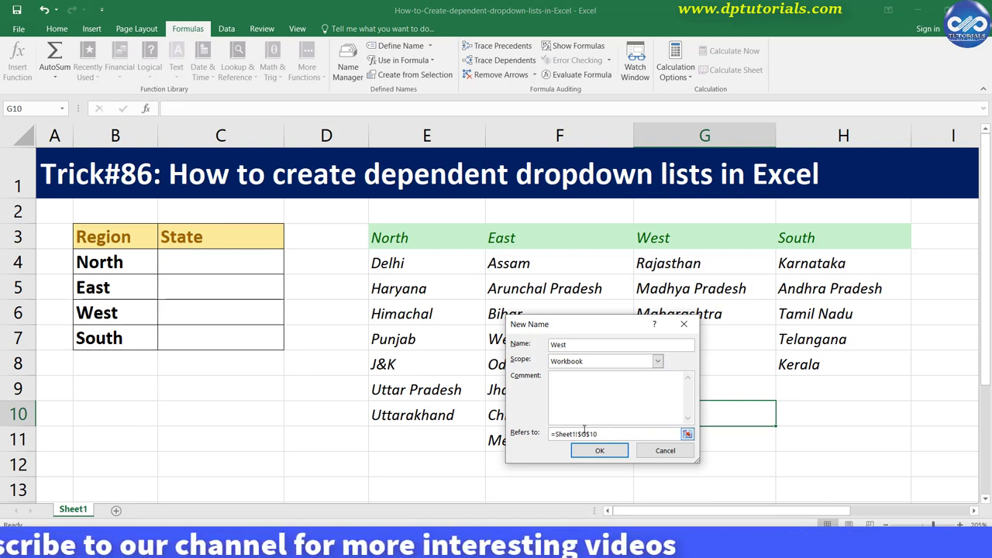
left_click(613, 434)
left_click_drag(667, 263, 713, 370)
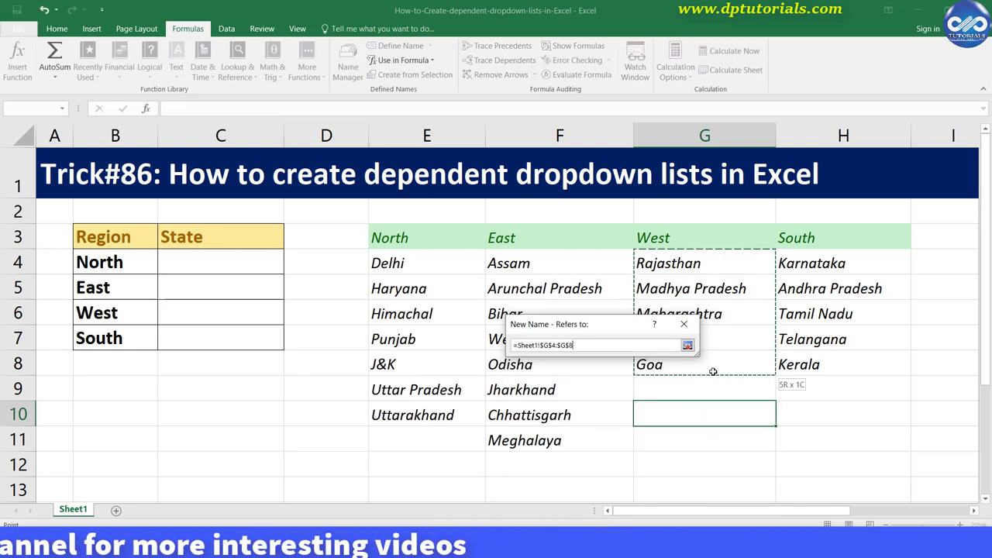
left_click(597, 452)
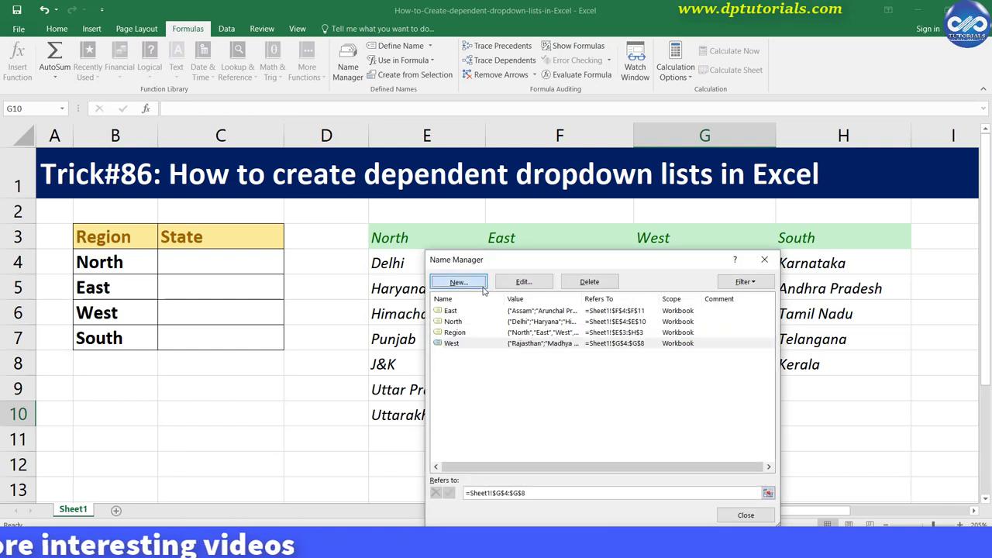
left_click(458, 282)
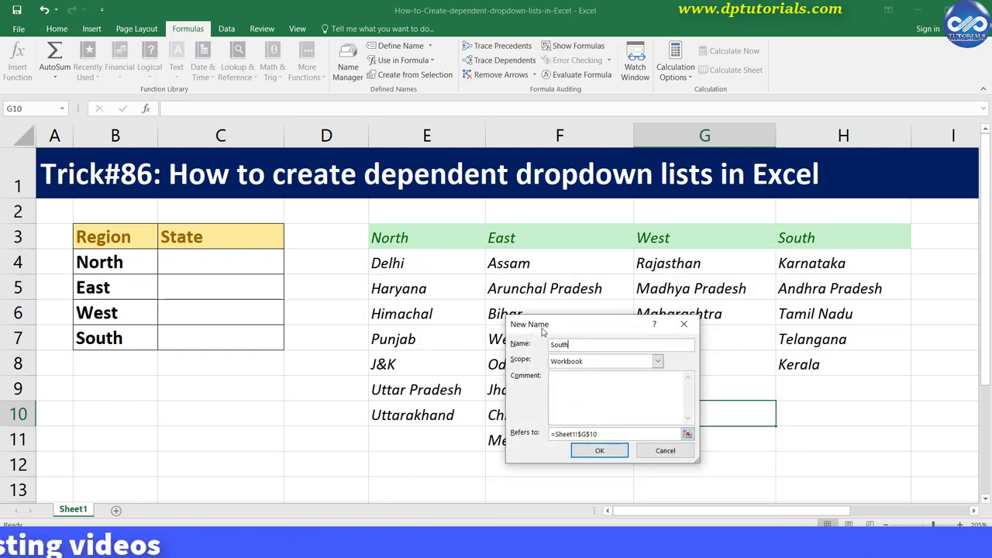
left_click(560, 431)
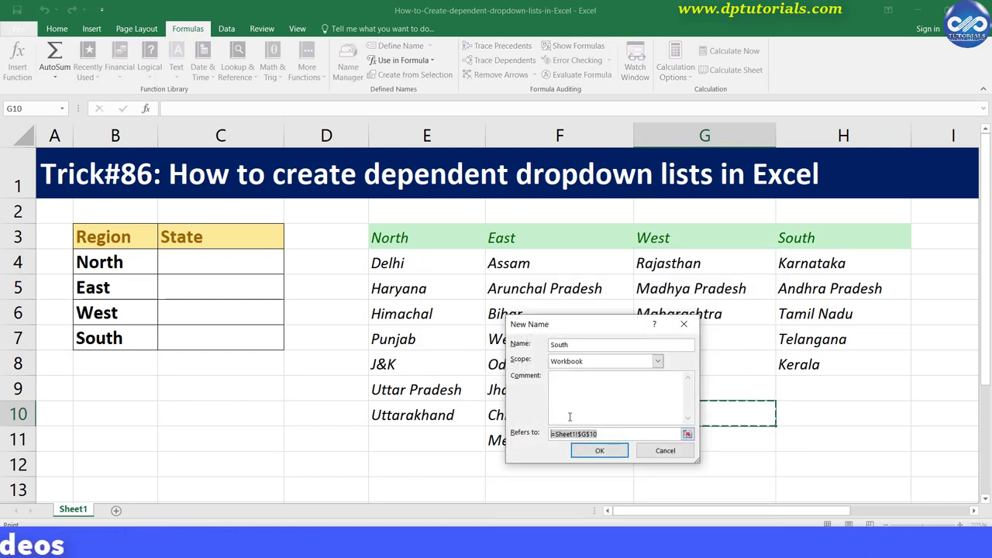
left_click_drag(829, 270, 820, 369)
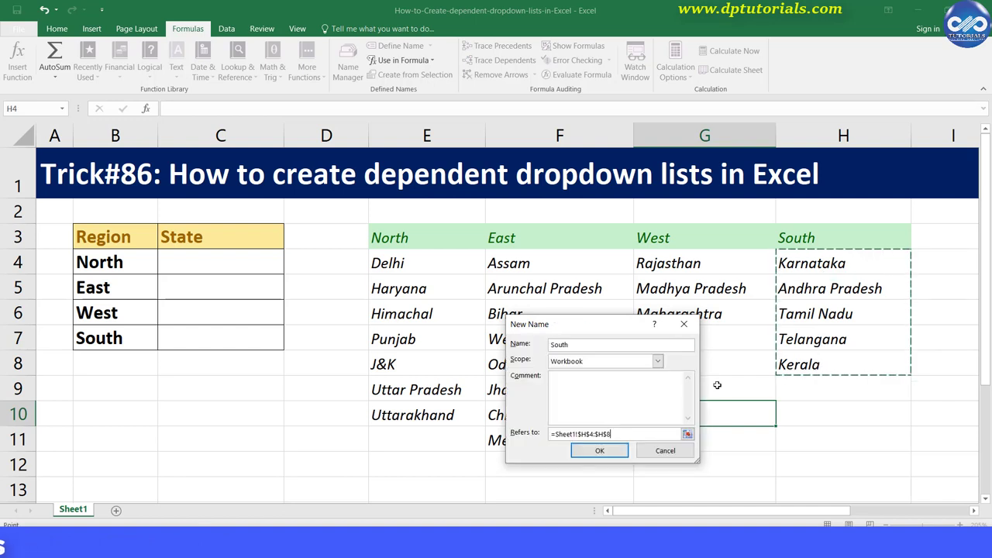
left_click_drag(613, 328, 591, 266)
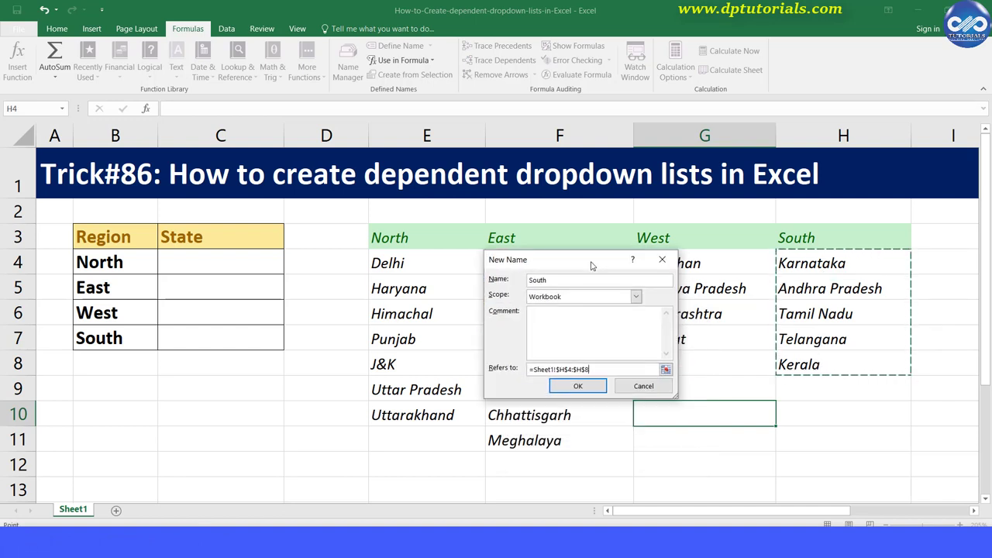
left_click(577, 386)
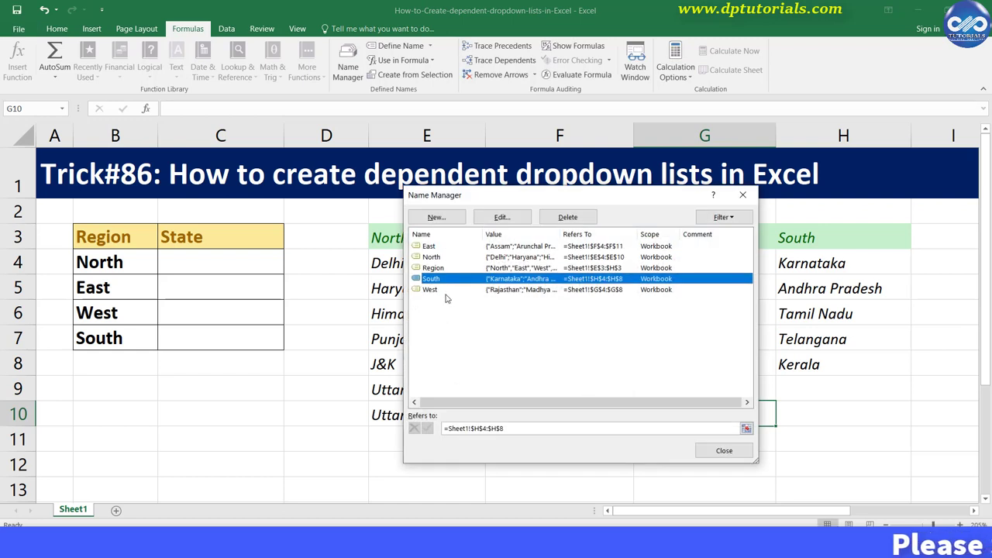
left_click(723, 452)
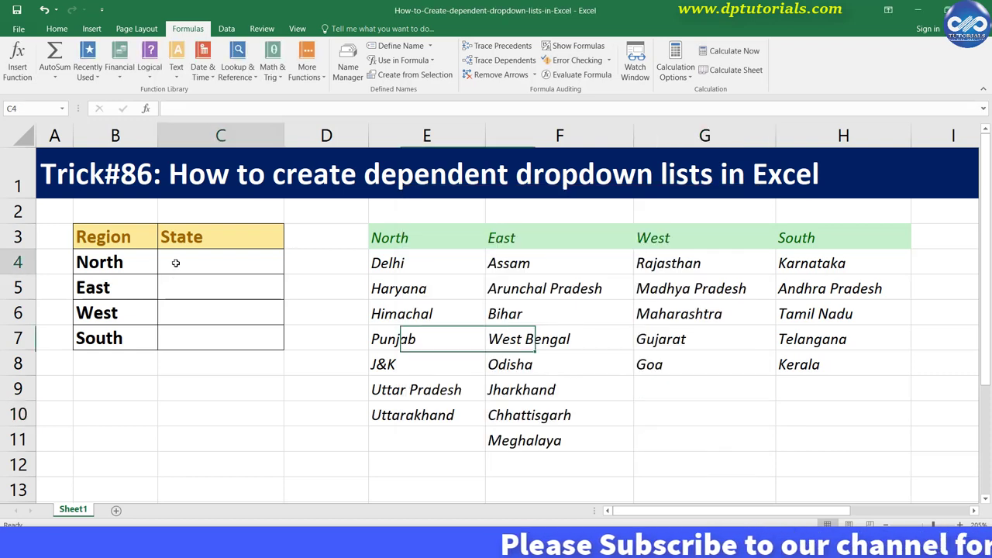
Give Region cells B4:B7 List validation with source =Region
left_click(132, 286)
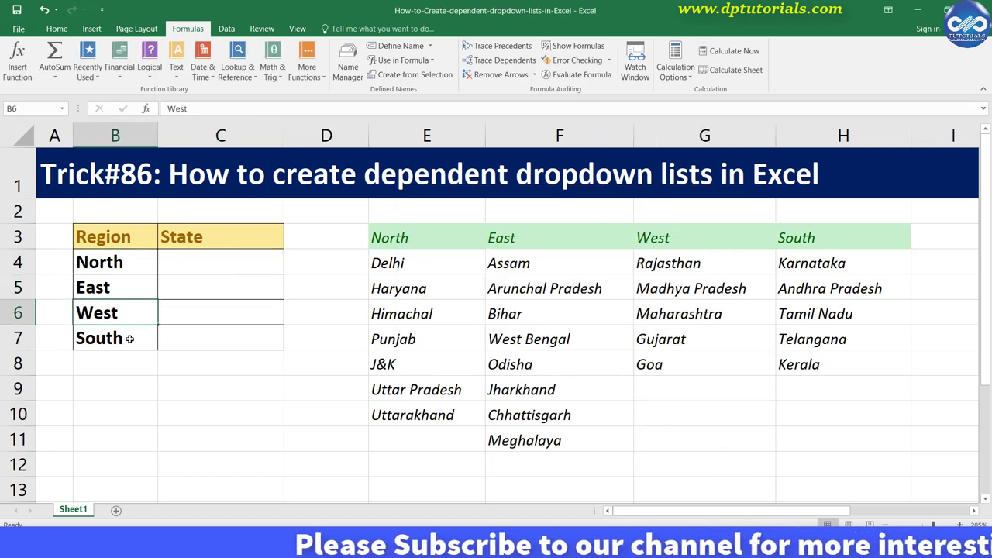
left_click_drag(126, 262, 133, 340)
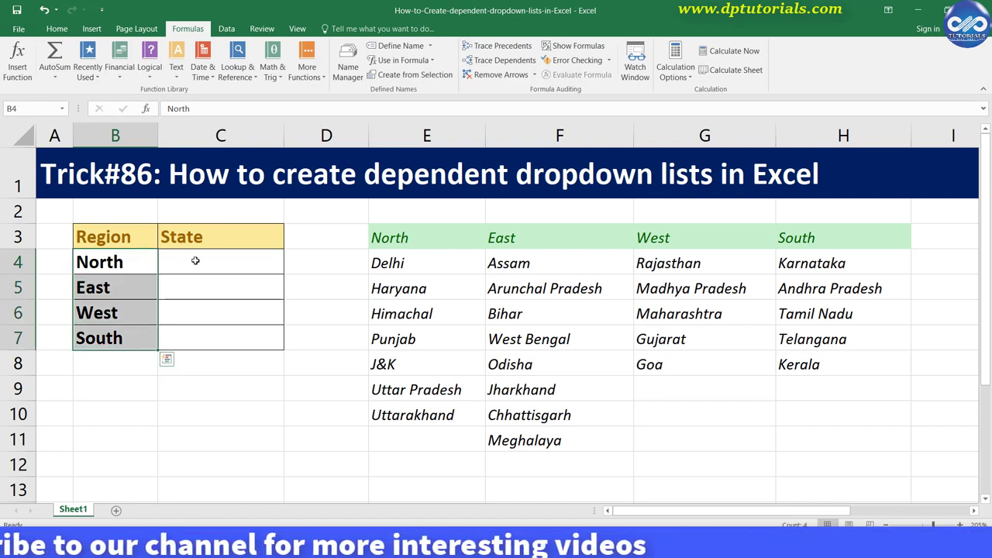
left_click(227, 29)
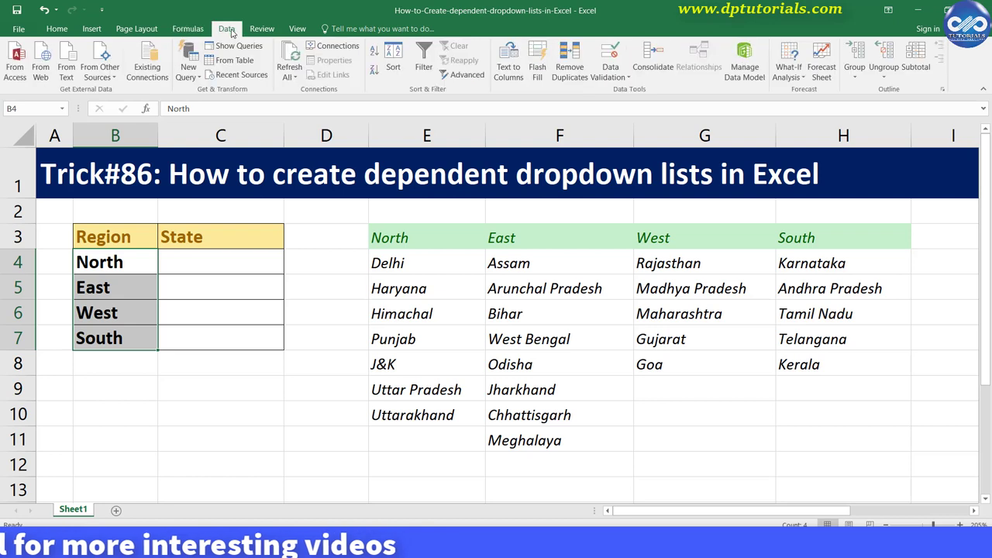
left_click(619, 79)
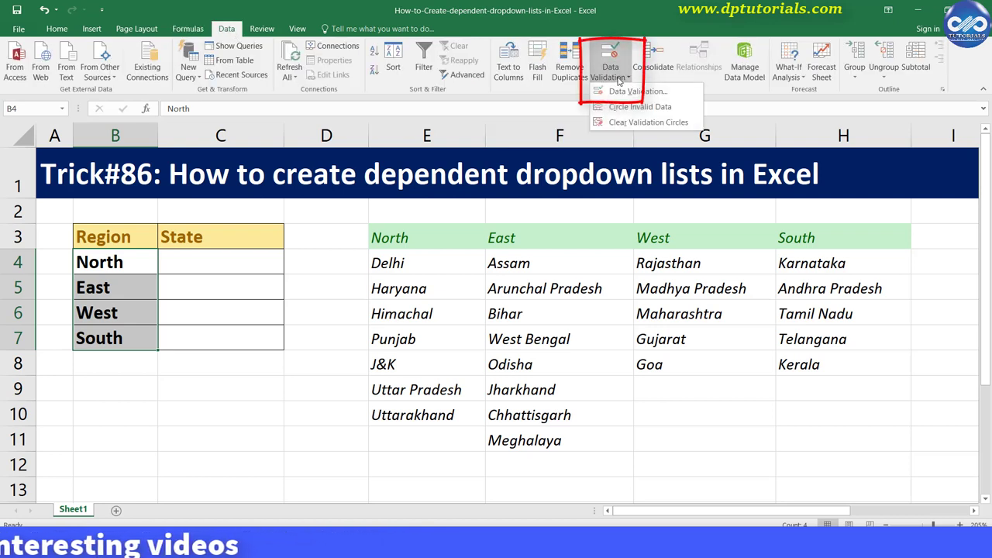
left_click(655, 95)
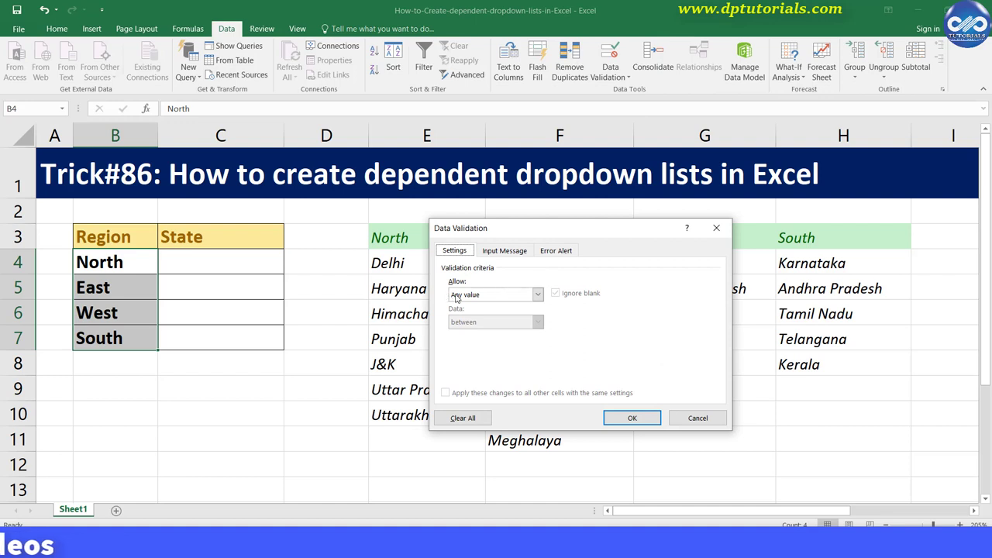
left_click(479, 334)
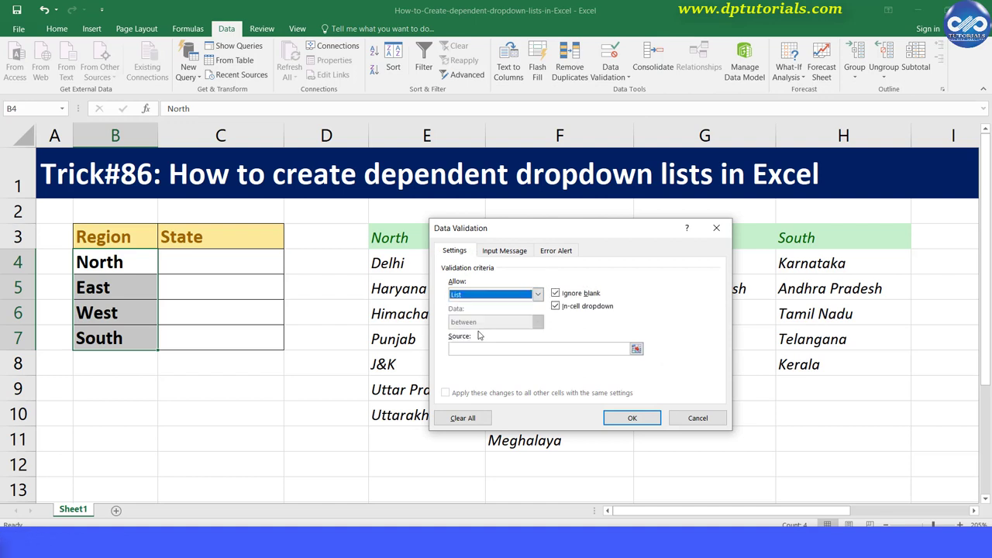
left_click(471, 348)
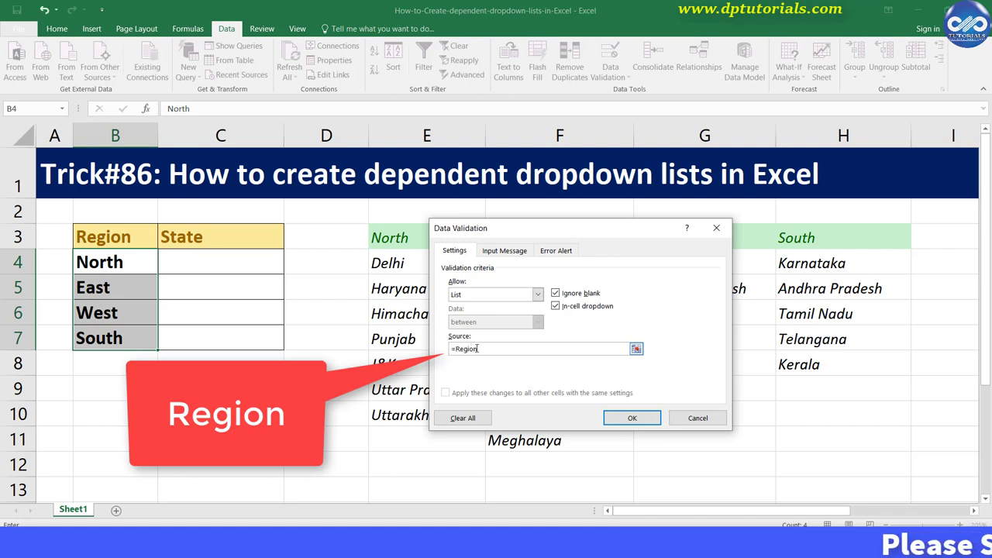
left_click(642, 419)
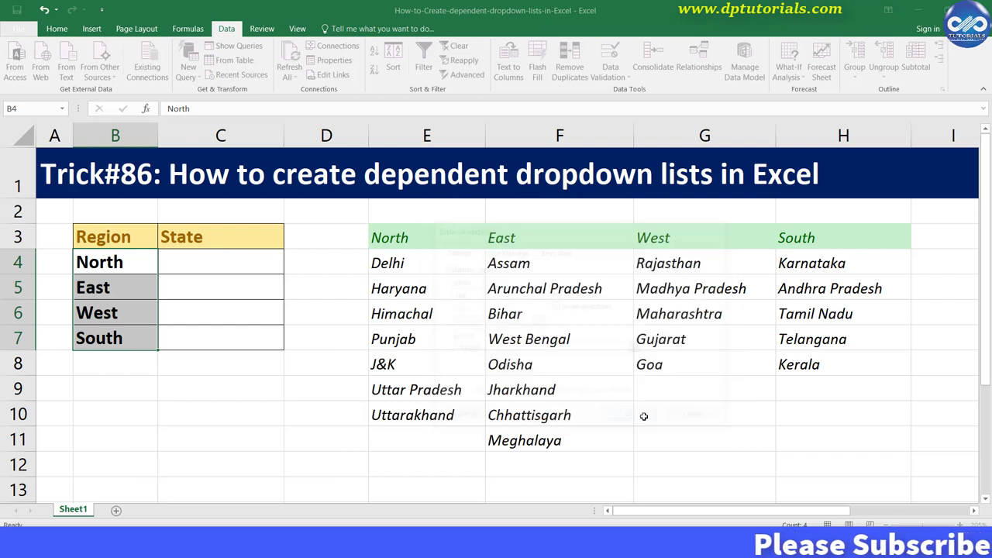
left_click(230, 264)
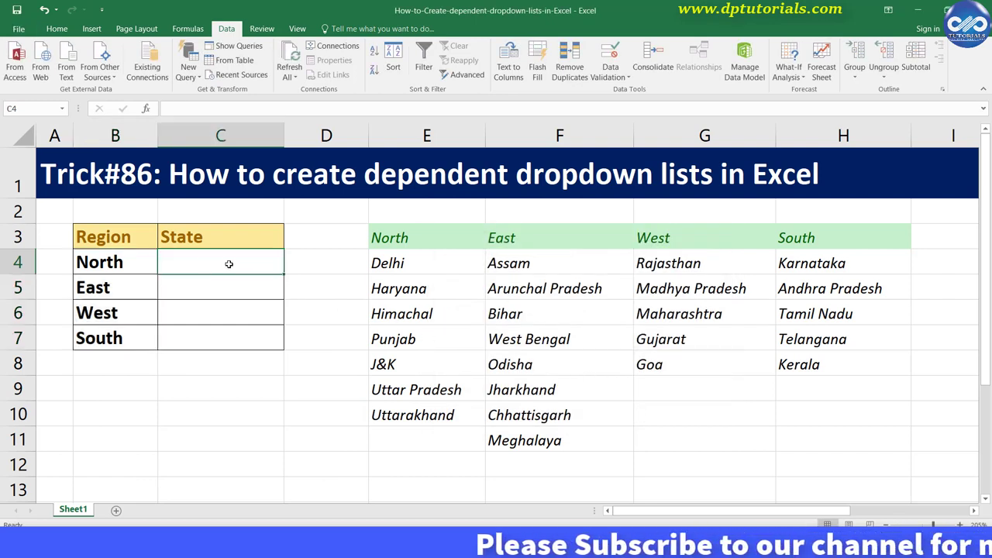
Apply List validation with source =INDIRECT(B4) to State cells C4:C7
left_click_drag(229, 265, 238, 336)
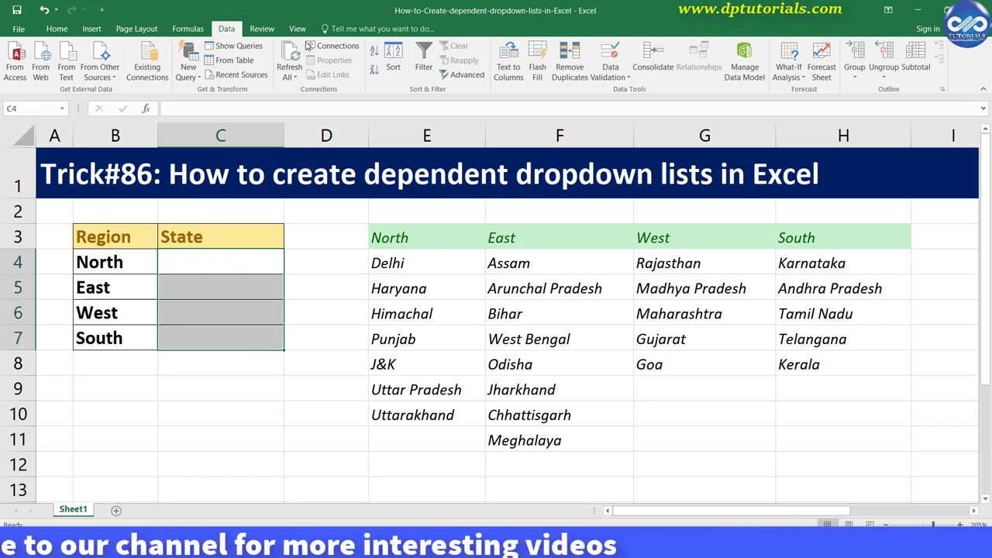
left_click(610, 77)
left_click(626, 90)
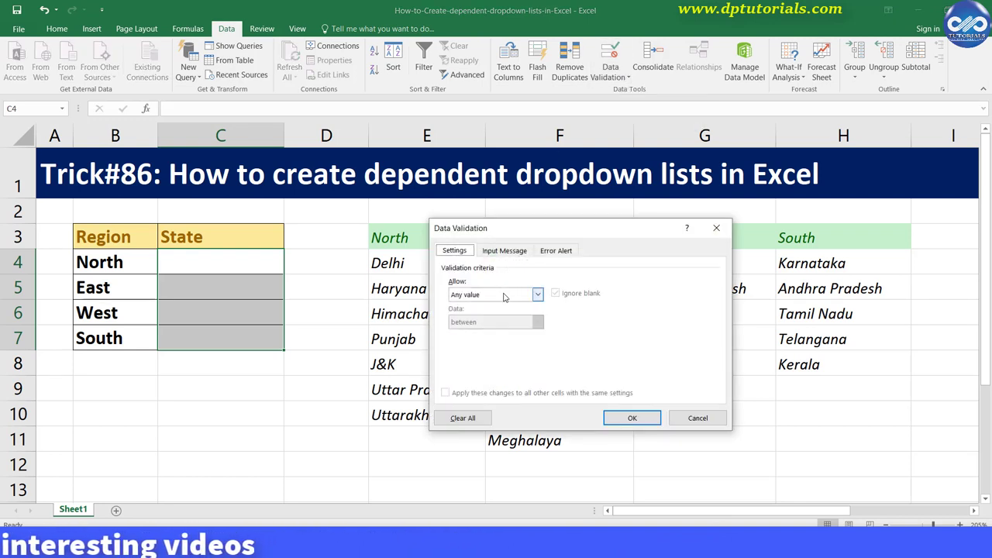
left_click(505, 298)
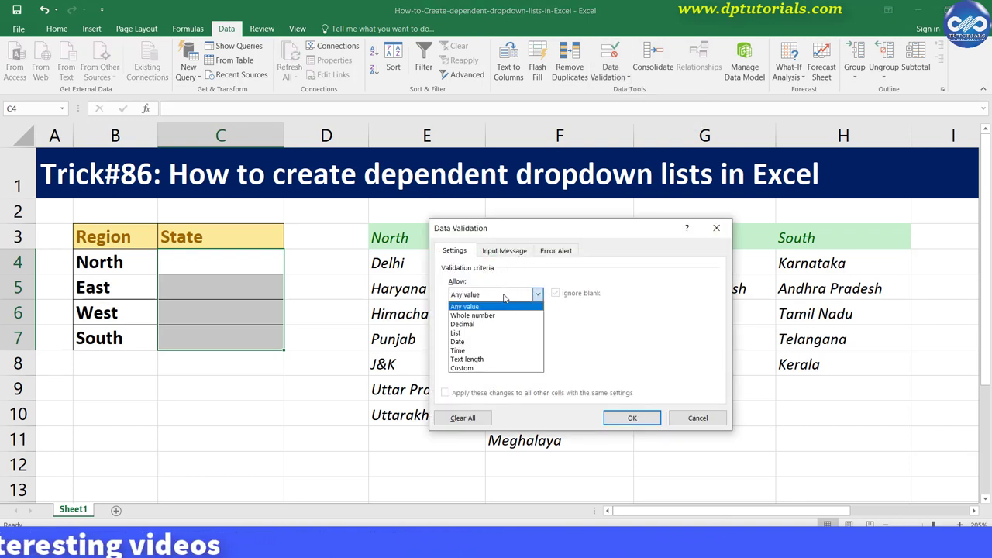
left_click(497, 334)
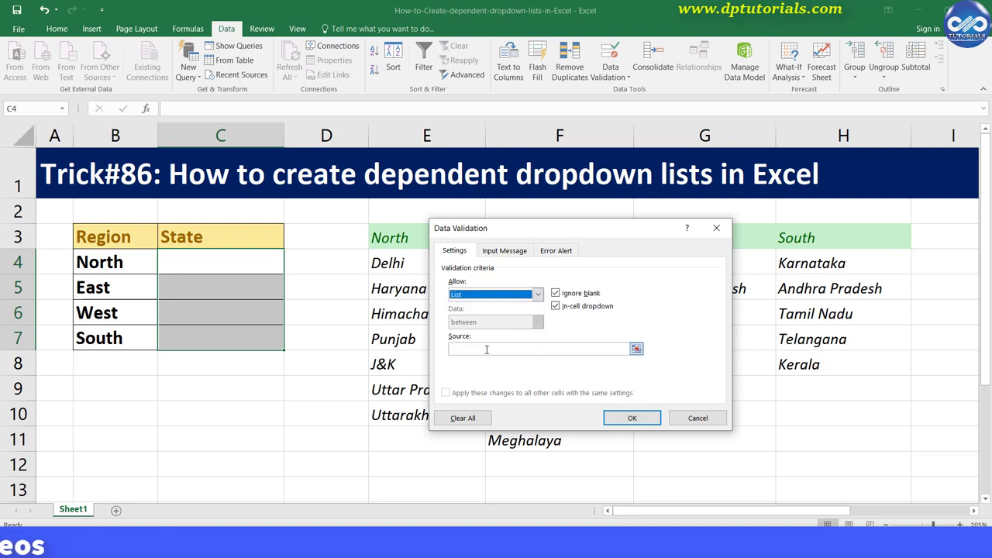
left_click(487, 350)
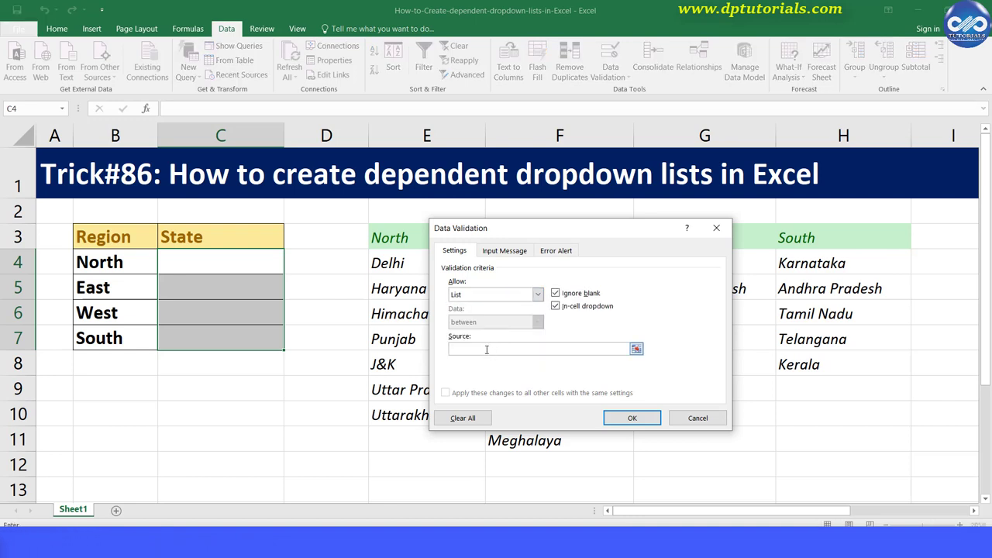
type("=INDIRECT")
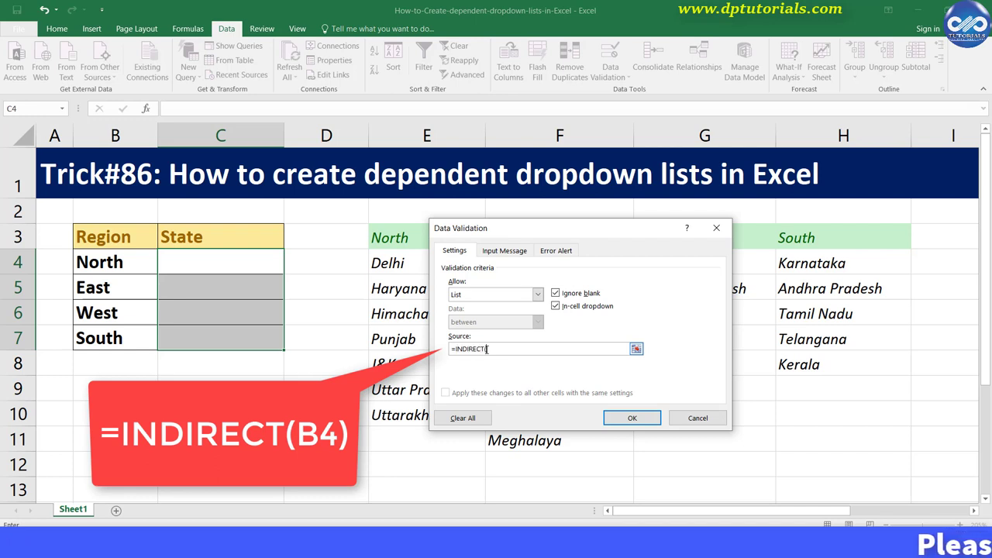
type(")")
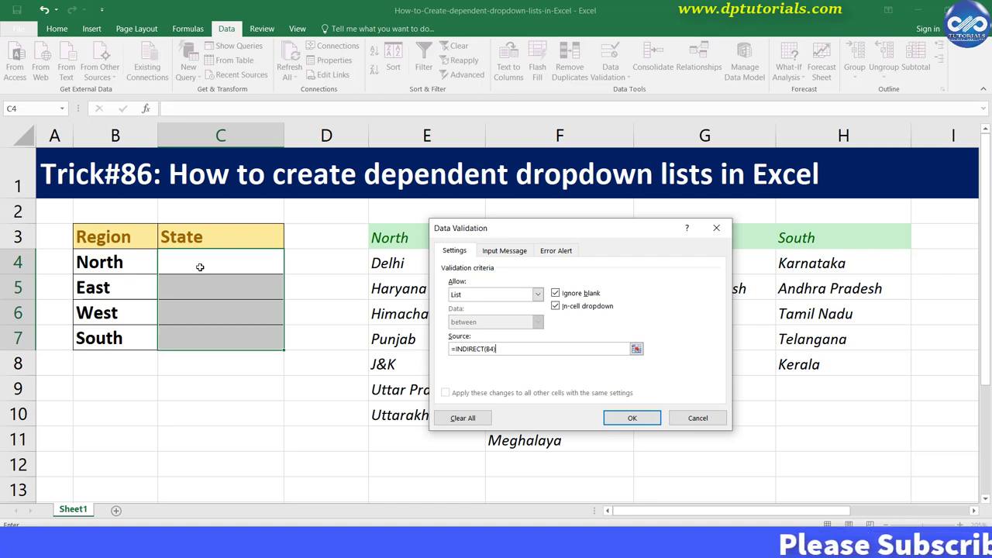
left_click(619, 422)
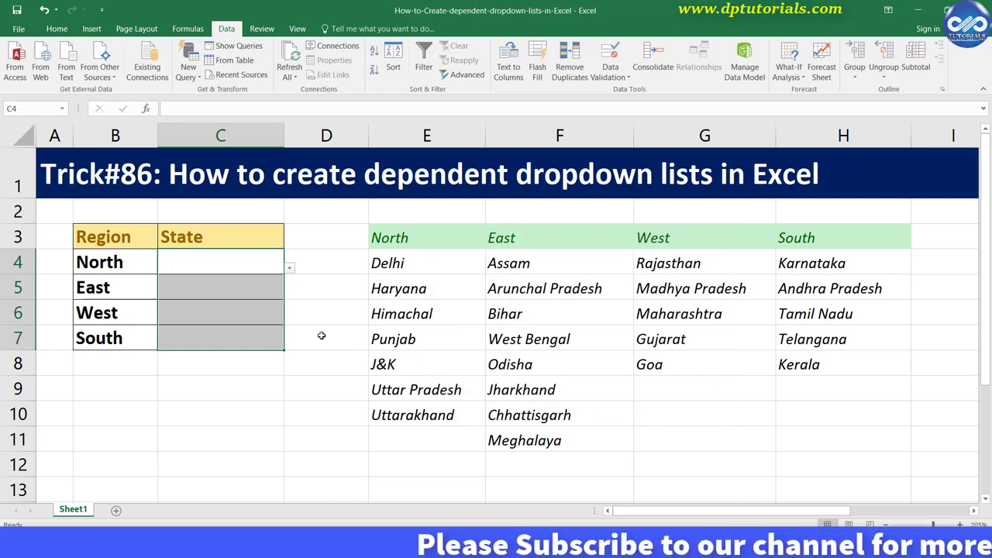
left_click(243, 366)
left_click(135, 270)
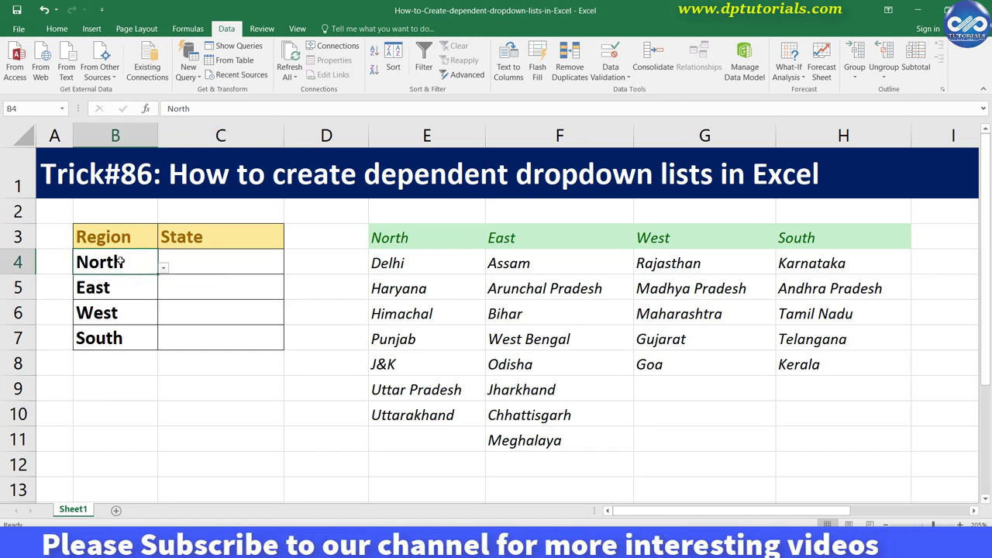
Clear B4:B7, then choose North in B4 and Delhi in C4
left_click_drag(124, 262, 131, 342)
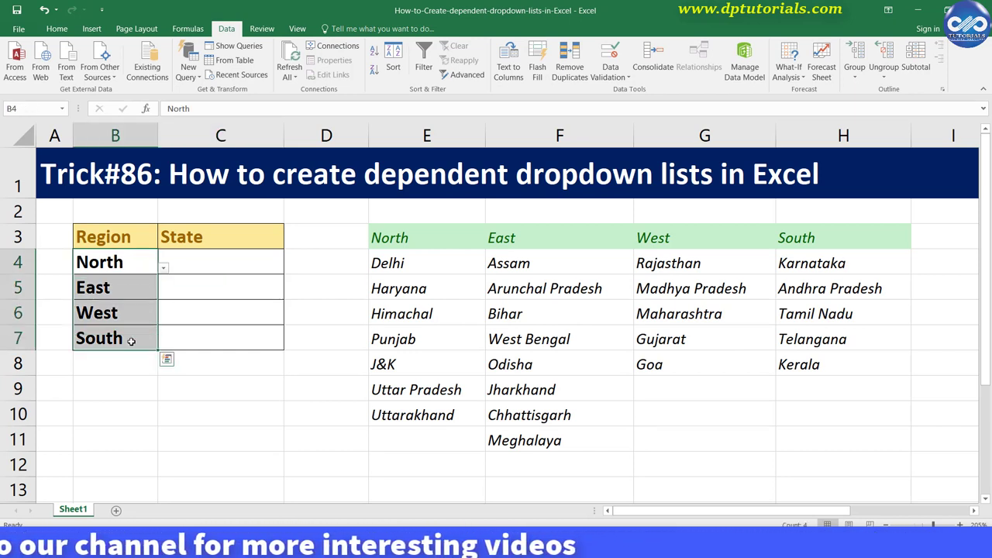
key("Delete")
left_click(155, 384)
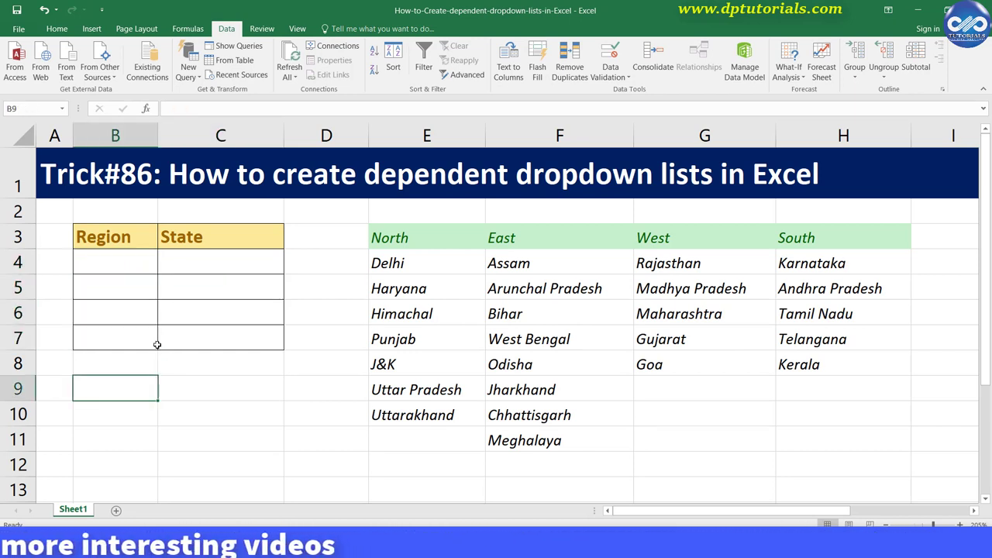
left_click(137, 271)
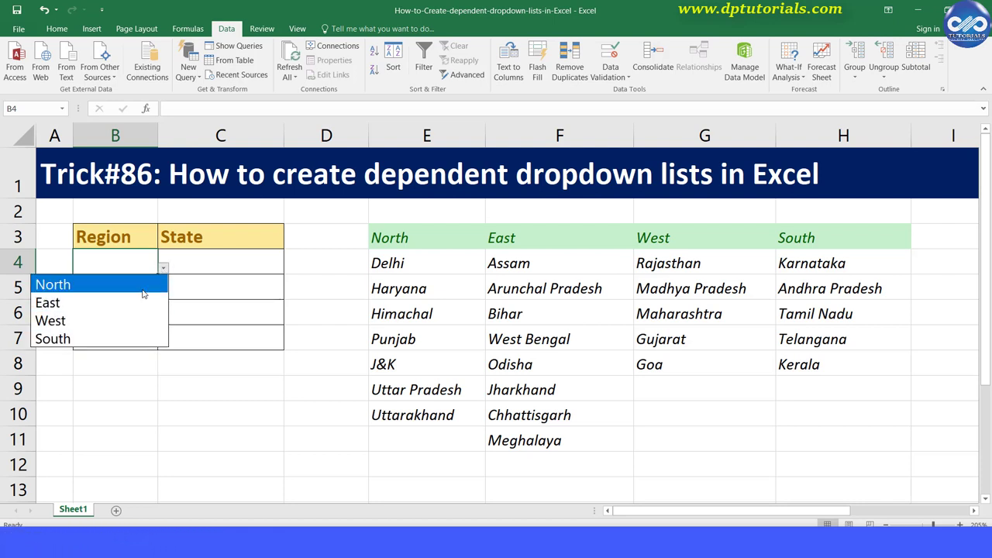
left_click(143, 294)
left_click(252, 265)
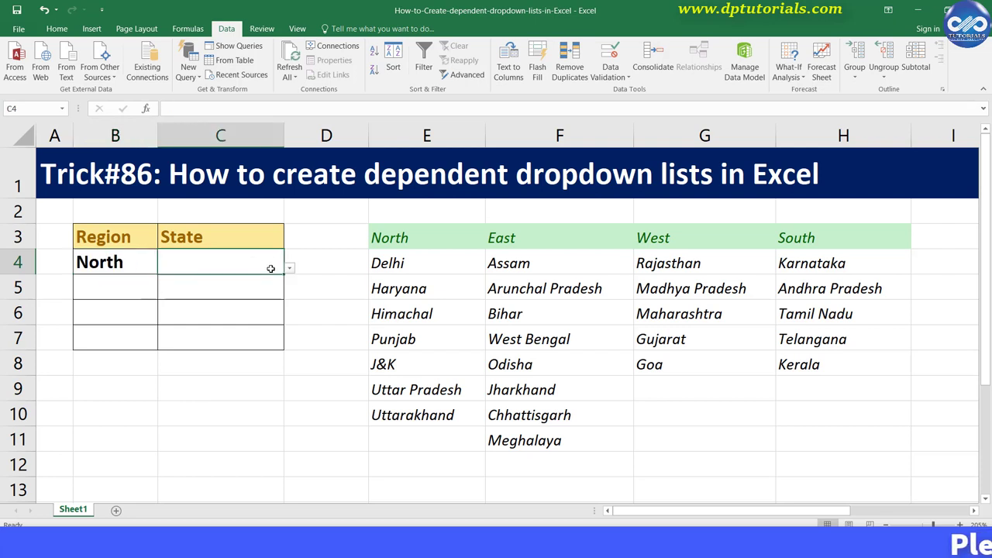
left_click(289, 269)
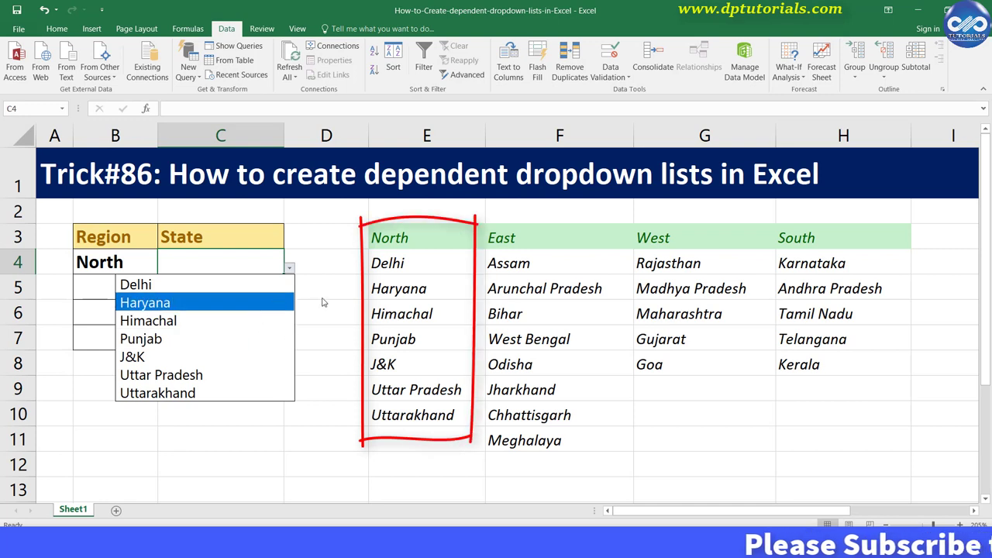
left_click(196, 284)
Choose East with Assam in row 5 and West in B6
left_click(137, 283)
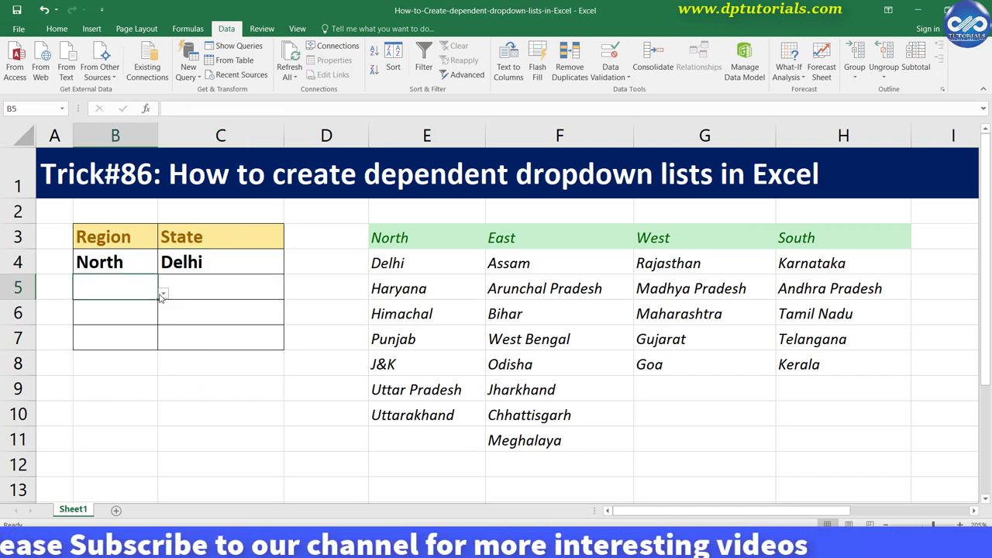
left_click(162, 292)
left_click(155, 327)
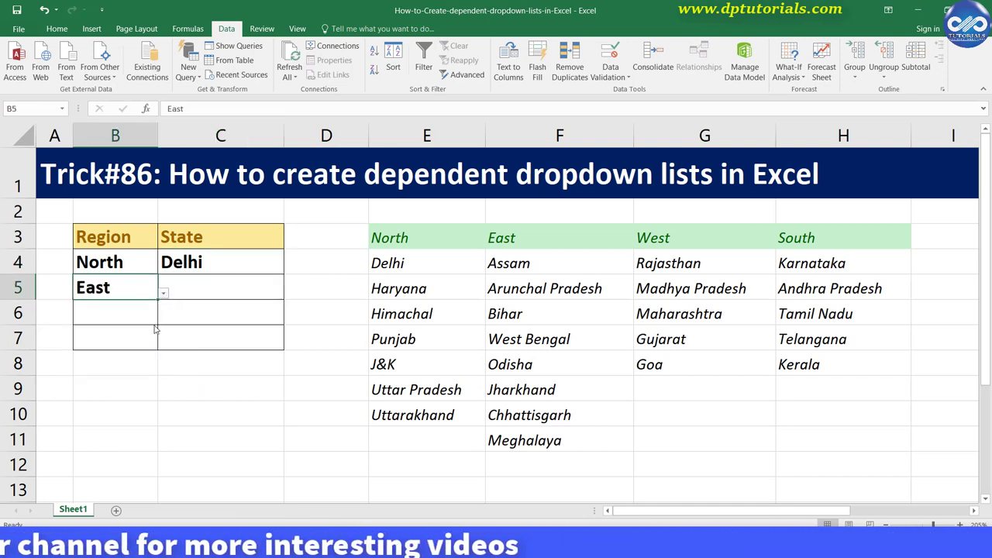
left_click(231, 288)
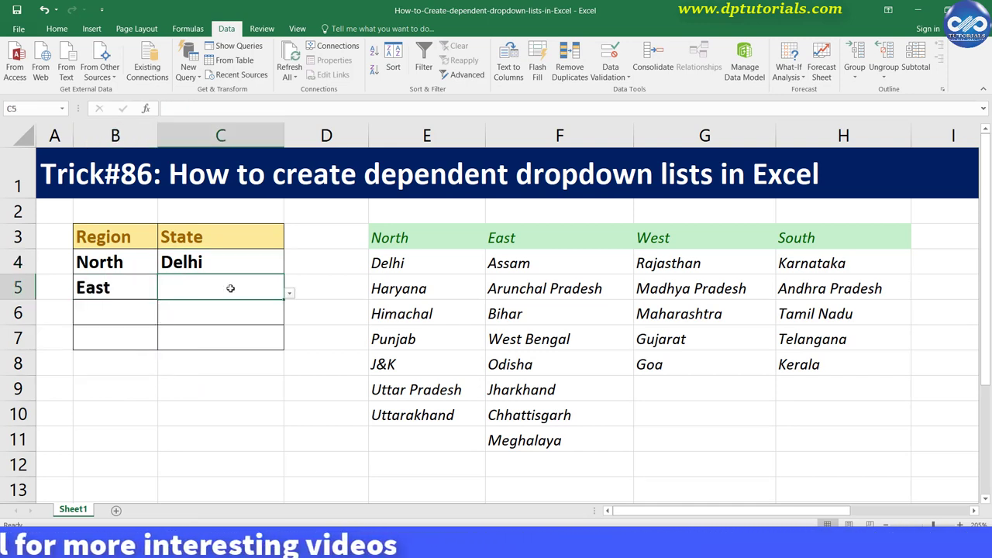
left_click(288, 293)
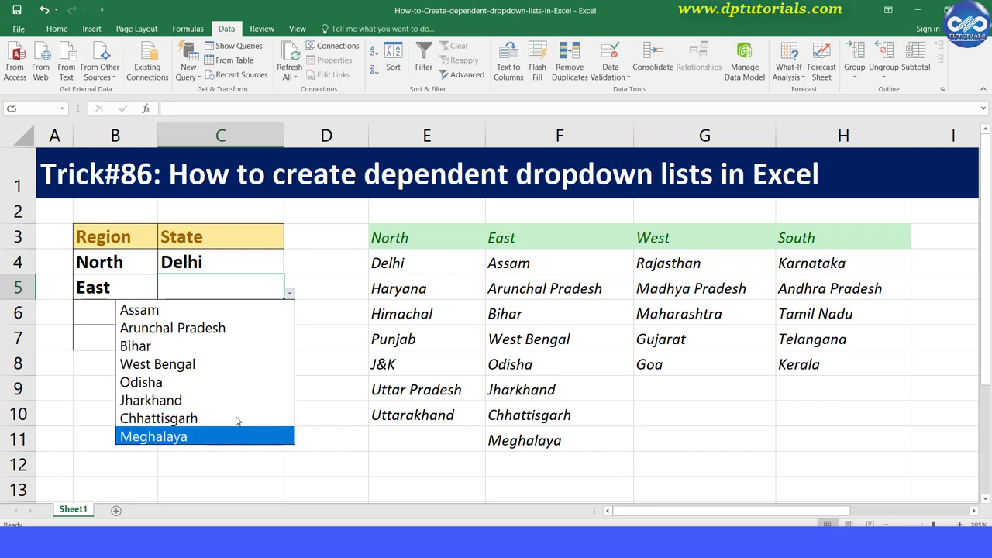
left_click(233, 314)
left_click(154, 315)
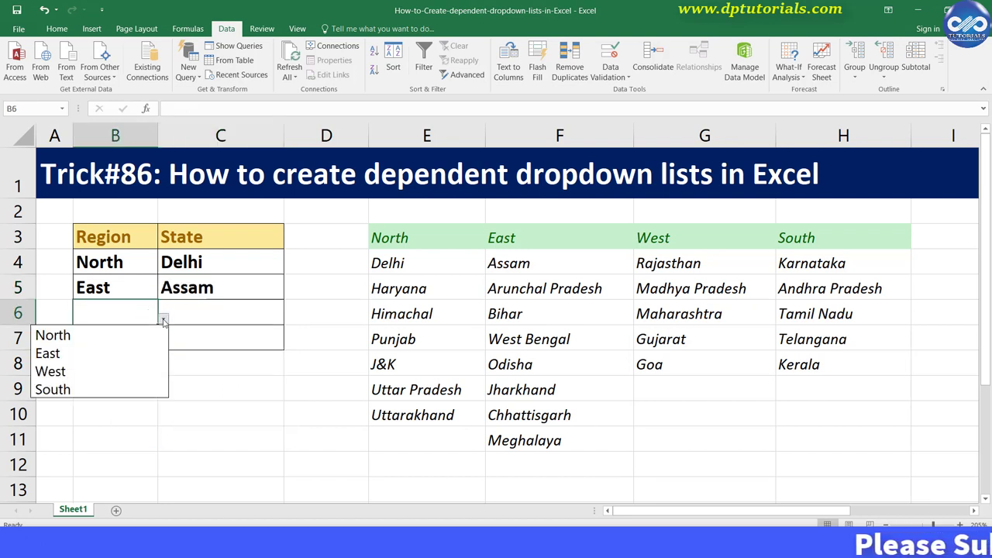
left_click(141, 371)
left_click(219, 312)
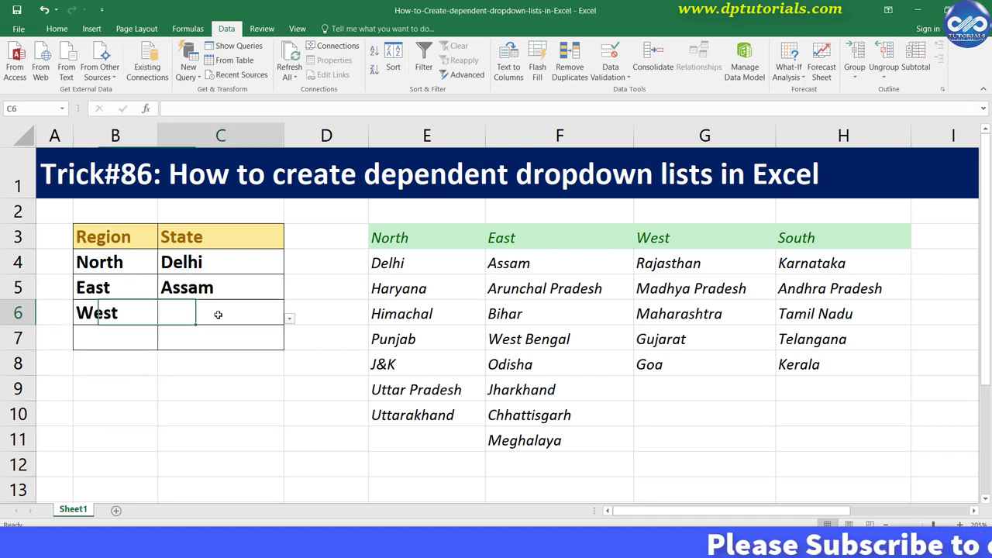